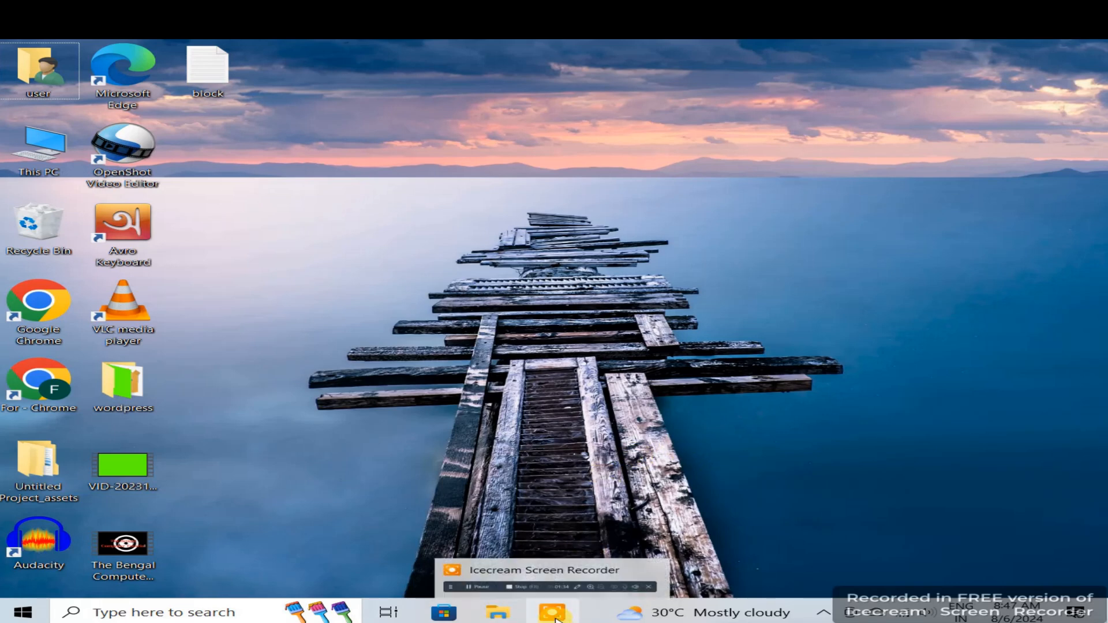
Step: Open Chrome with the secondary profile from the desktop and search the web for "notepad++ download"
left_click(20, 393)
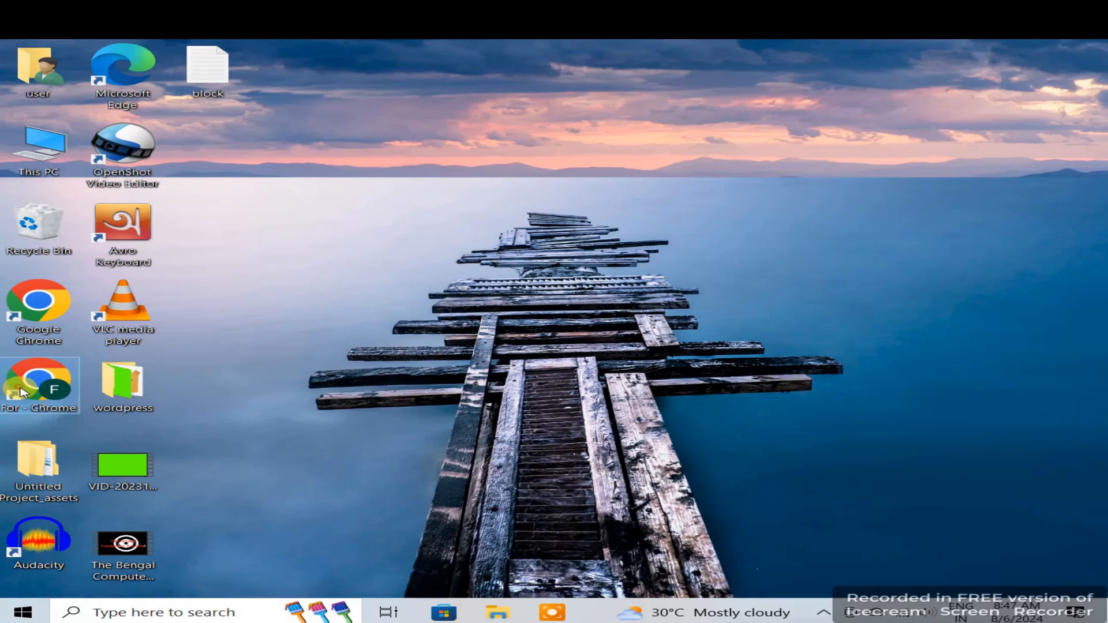
double_click(20, 392)
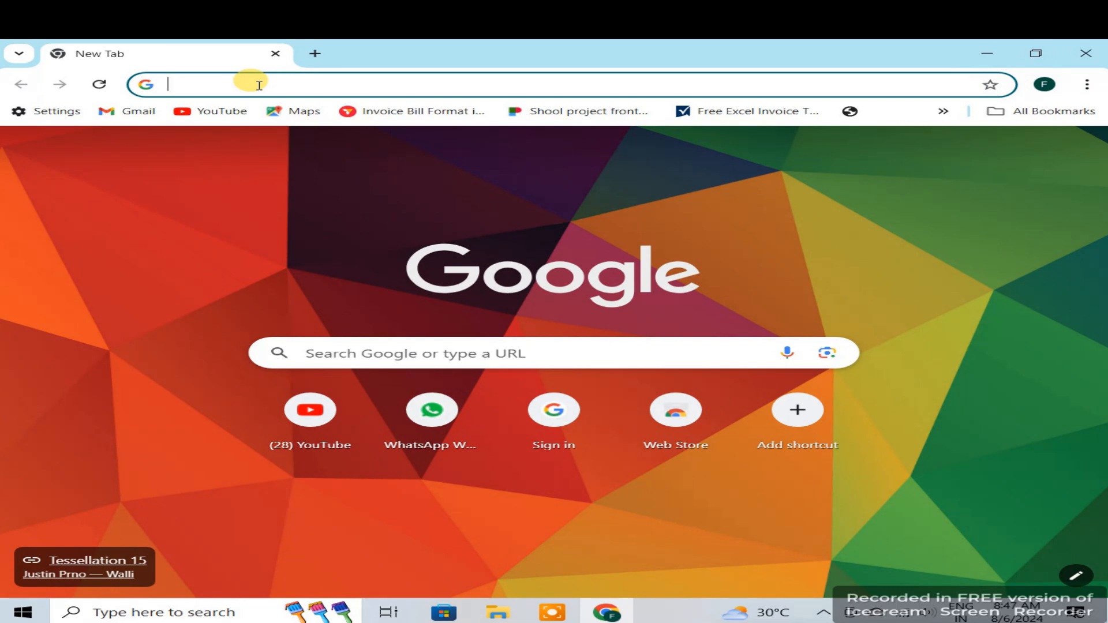
left_click(259, 85)
type("n")
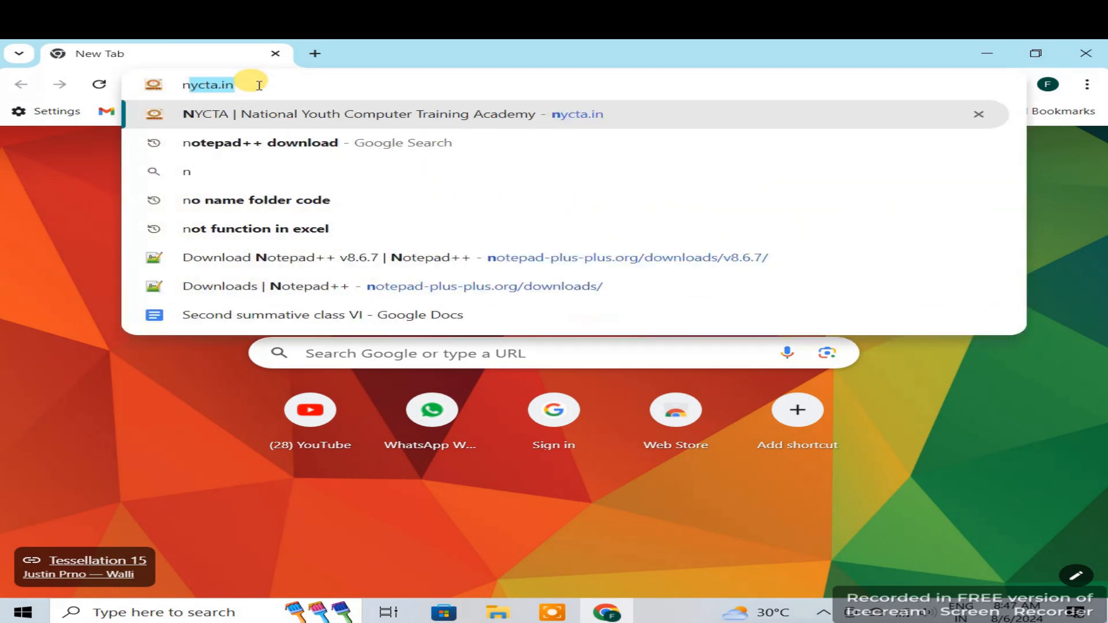
type("otep")
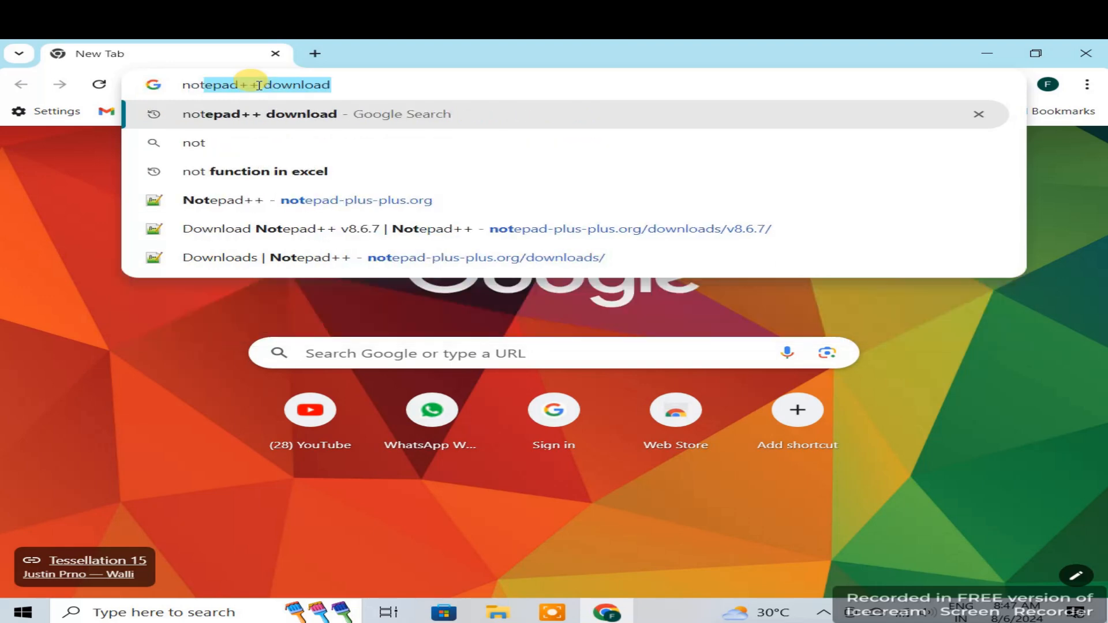
type("ad")
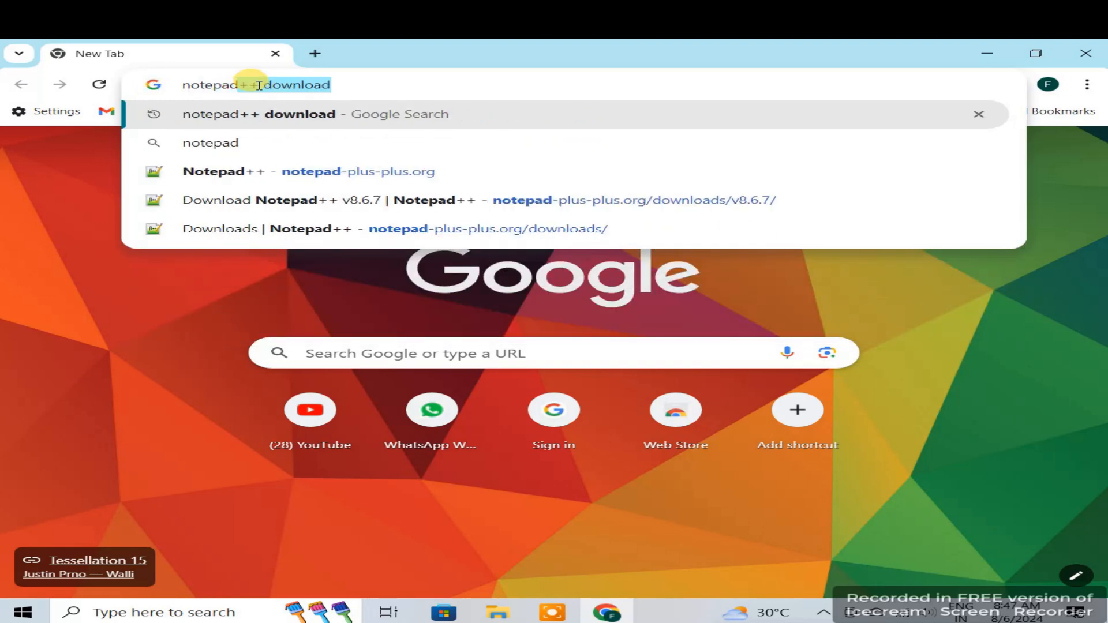
left_click(424, 78)
key("Return")
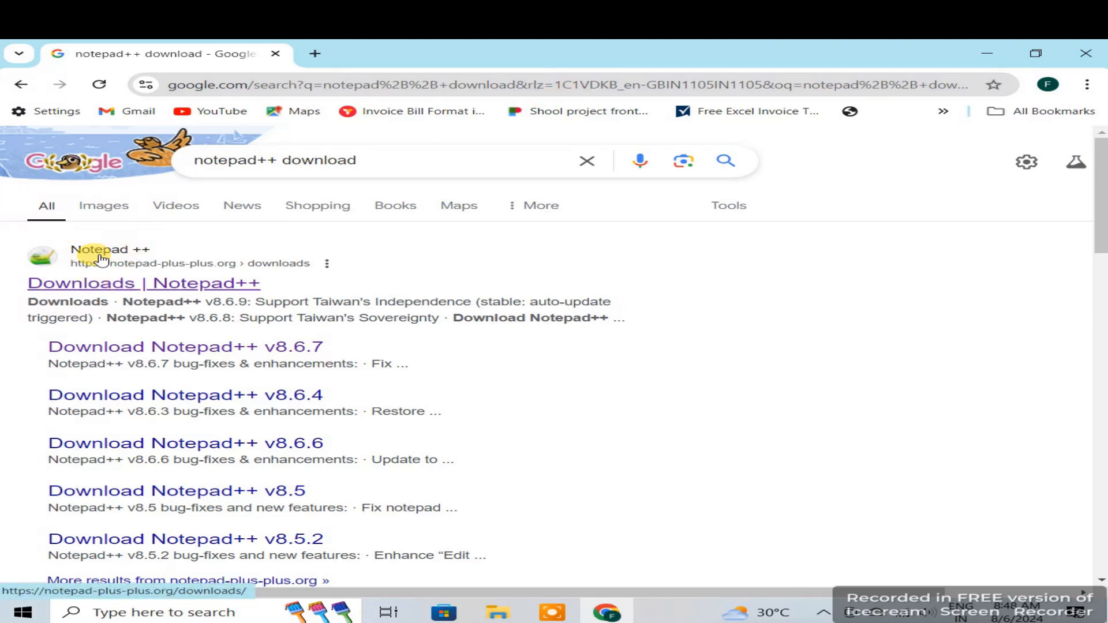
Step: Go to the official Notepad++ downloads site and open the page for version v8.6.7
left_click(162, 287)
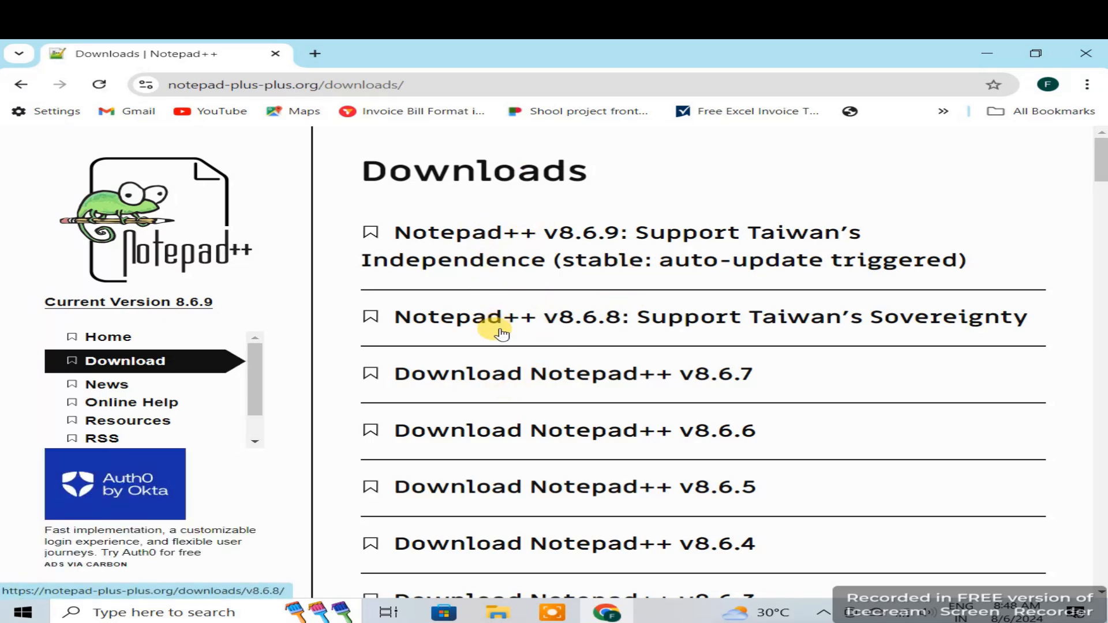
scroll(505, 361, "down", 1)
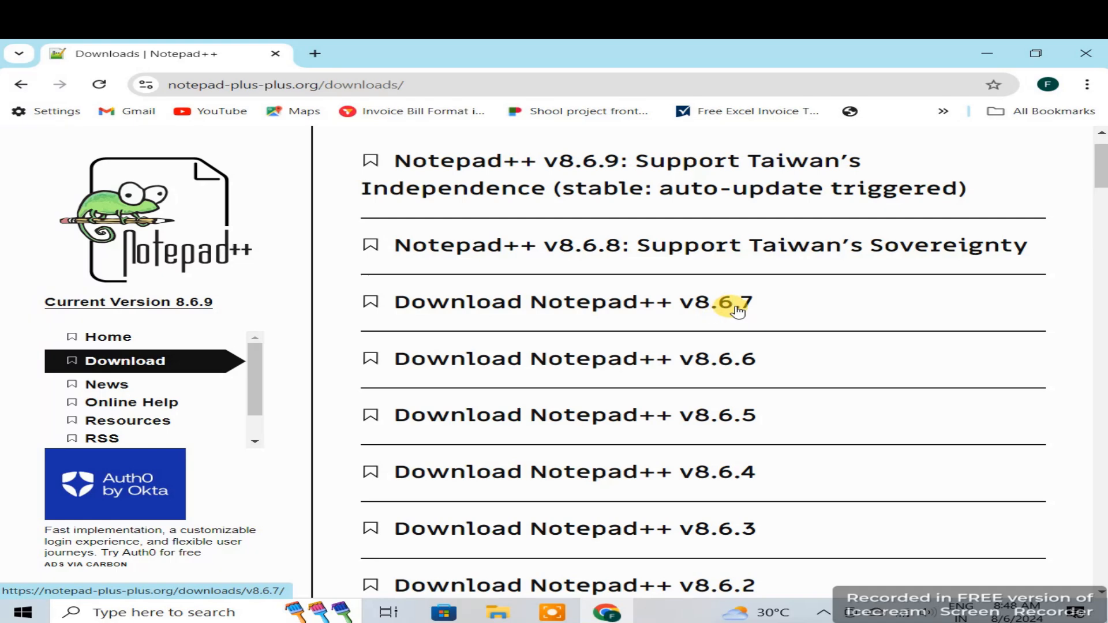
left_click(525, 306)
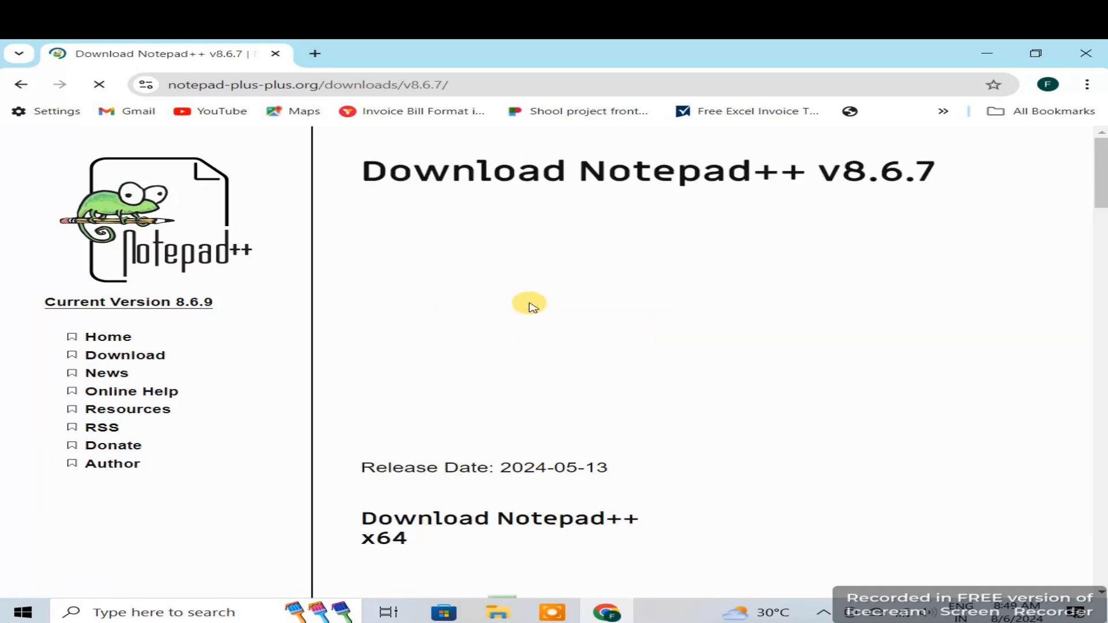
Step: Download the x64 installer of Notepad++ v8.6.7
scroll(529, 306, "down", 6)
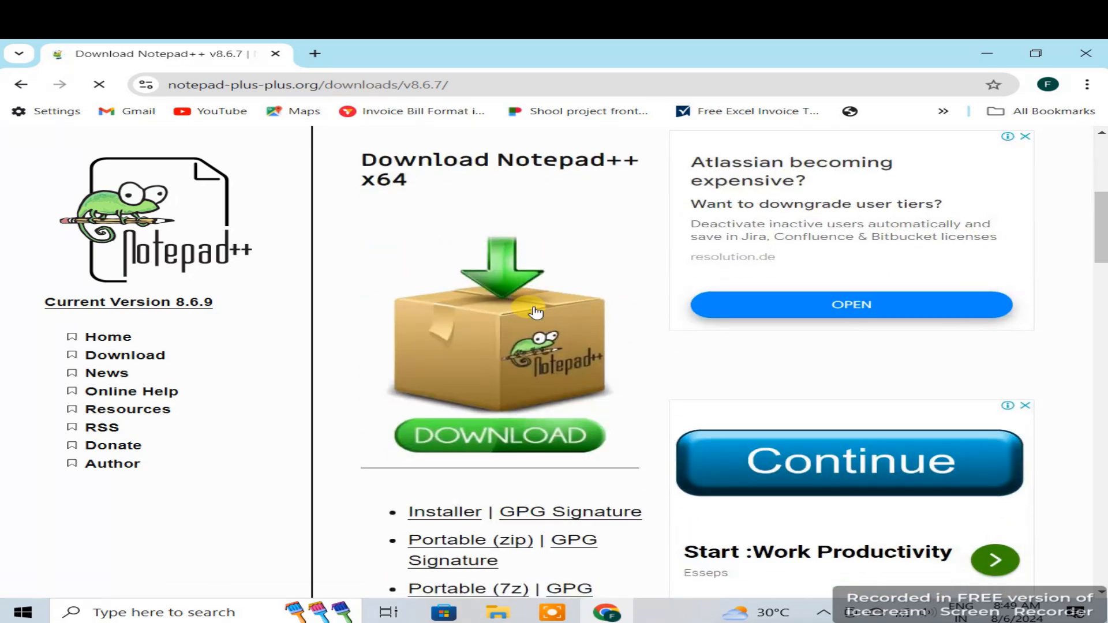
scroll(531, 309, "down", 4)
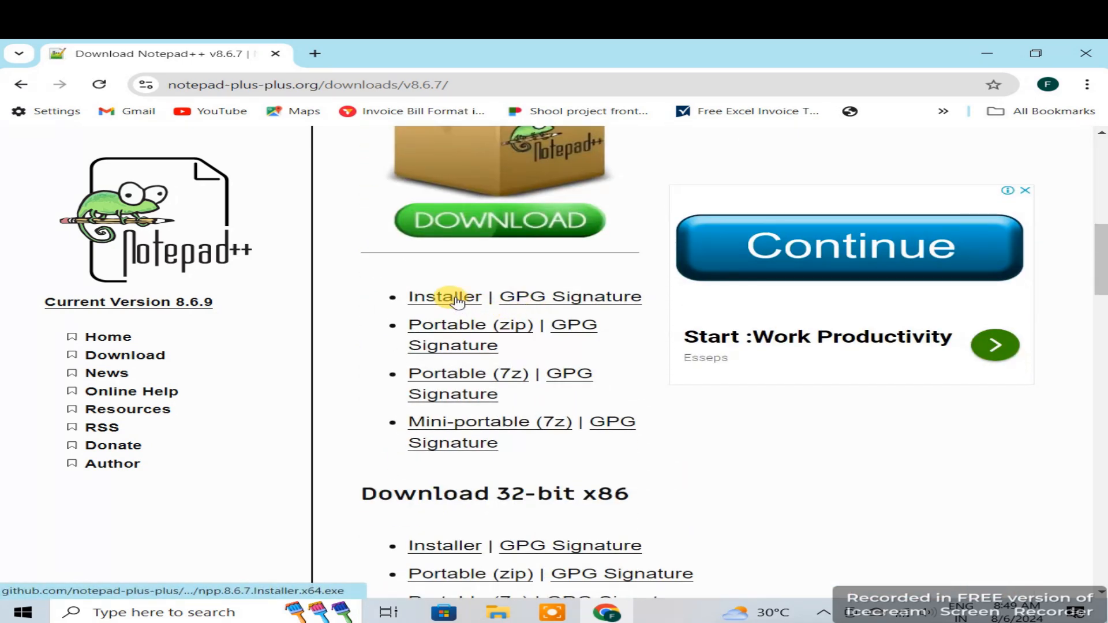
scroll(462, 291, "up", 6)
scroll(483, 286, "up", 4)
scroll(462, 346, "down", 9)
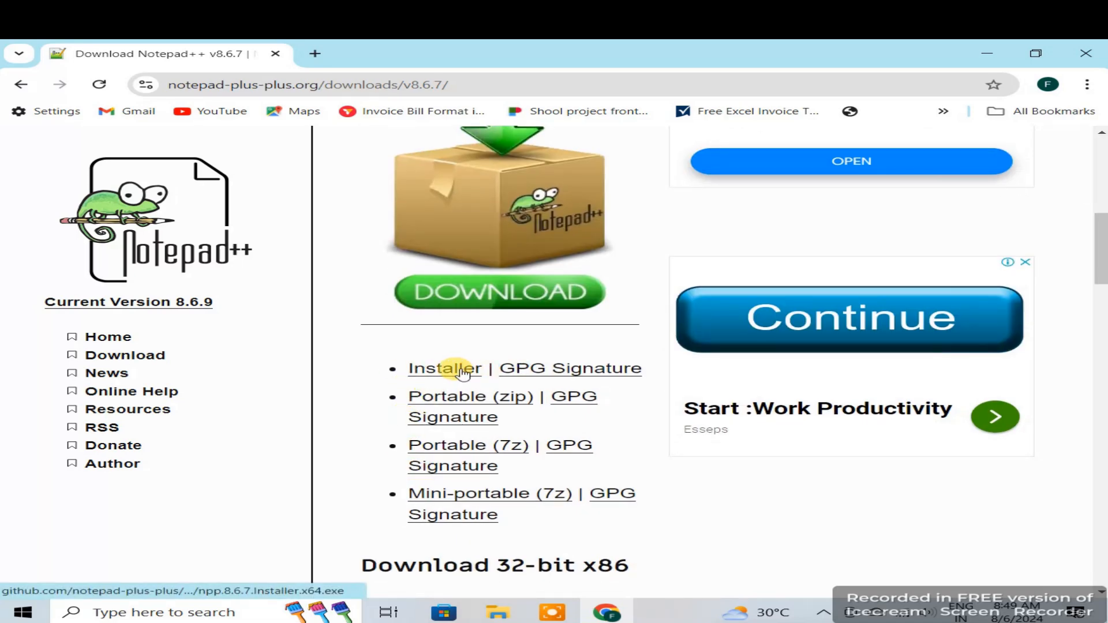
left_click(463, 373)
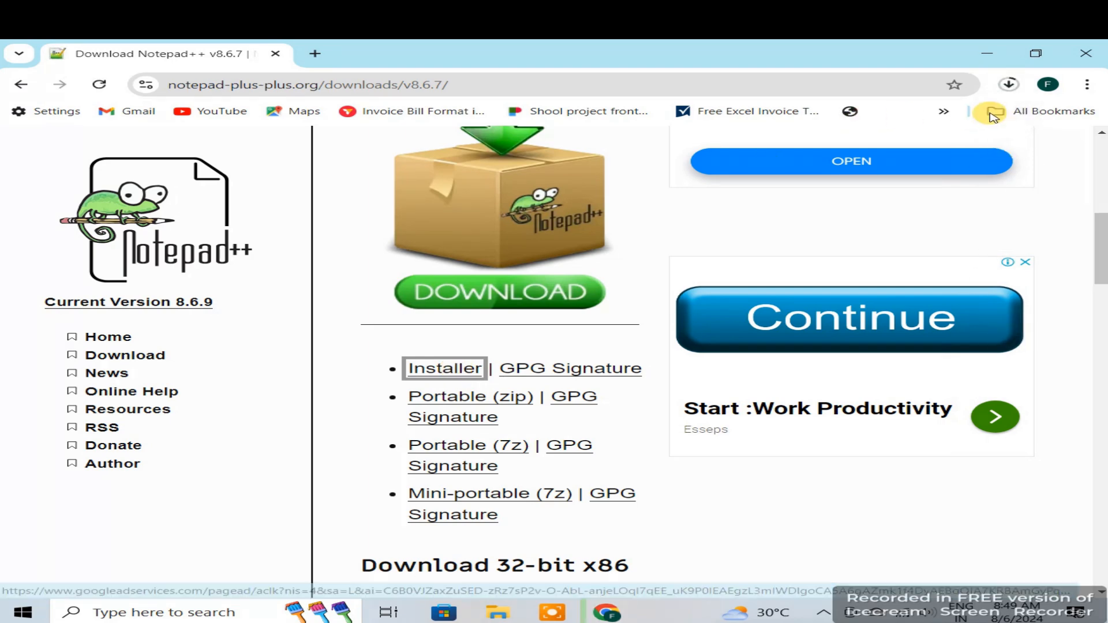
Step: Show the downloaded file npp.8.6.7.Installer.x64 (1) in its folder, run it as administrator and allow it to make changes
left_click(1008, 86)
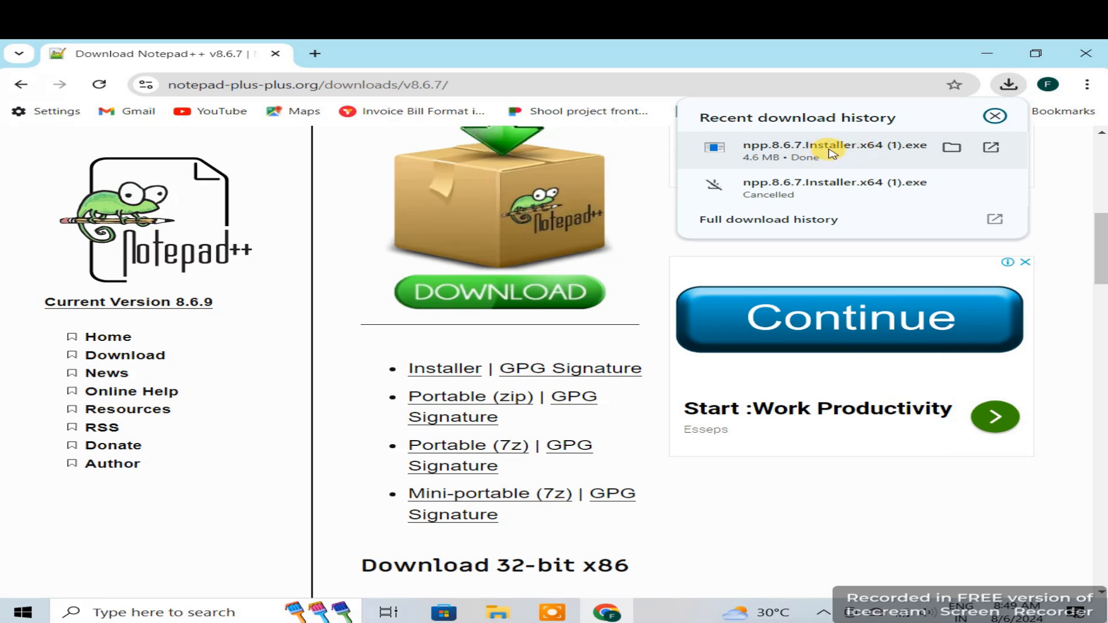
left_click(951, 149)
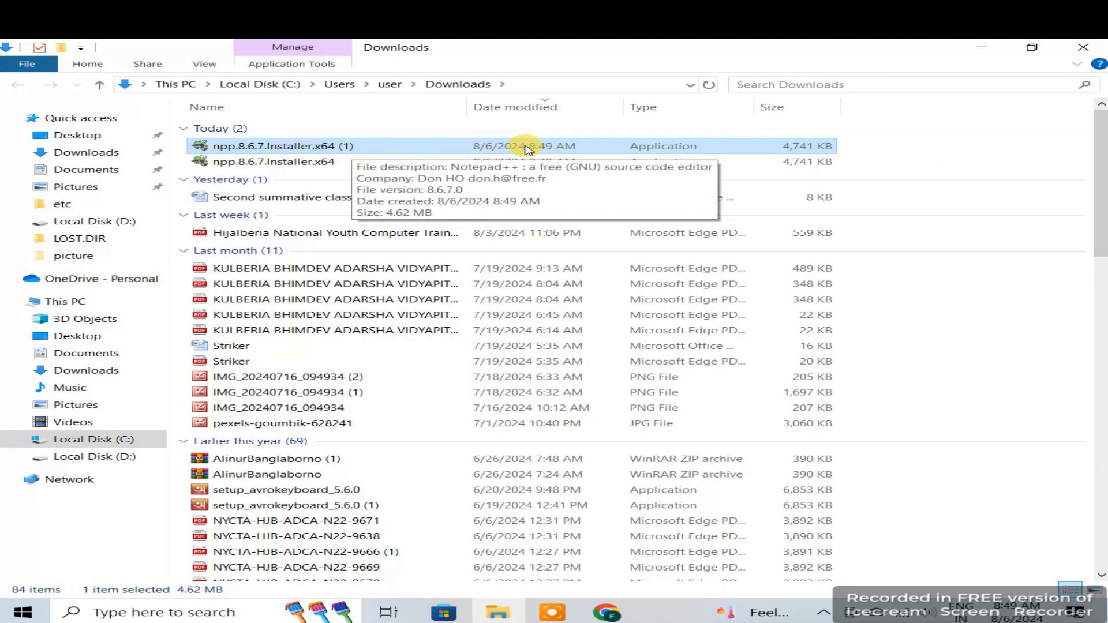
right_click(451, 145)
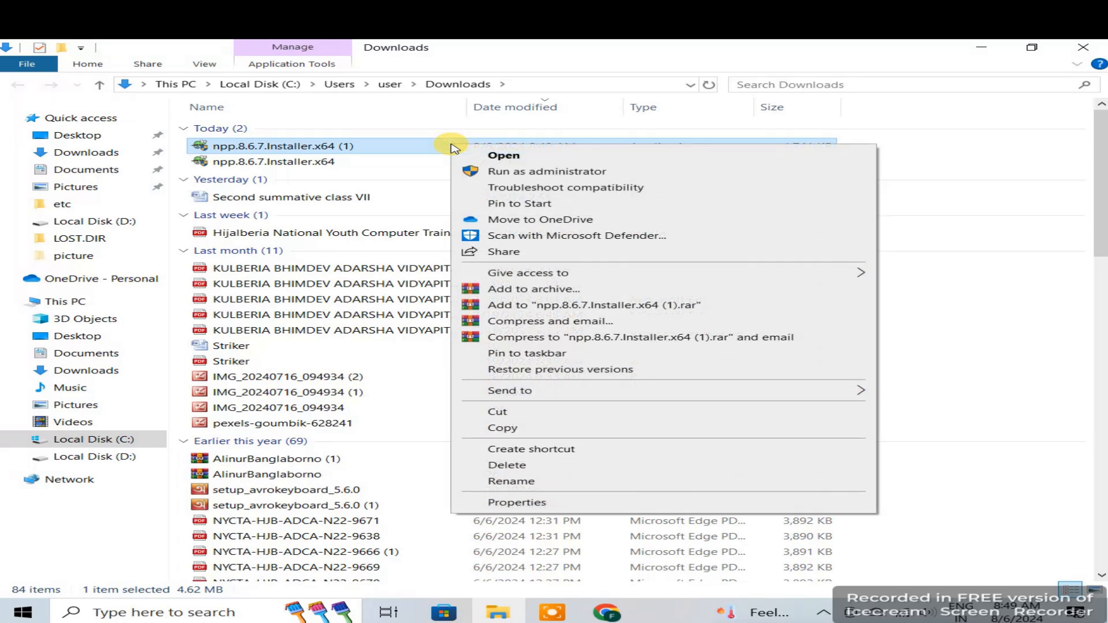
left_click(531, 173)
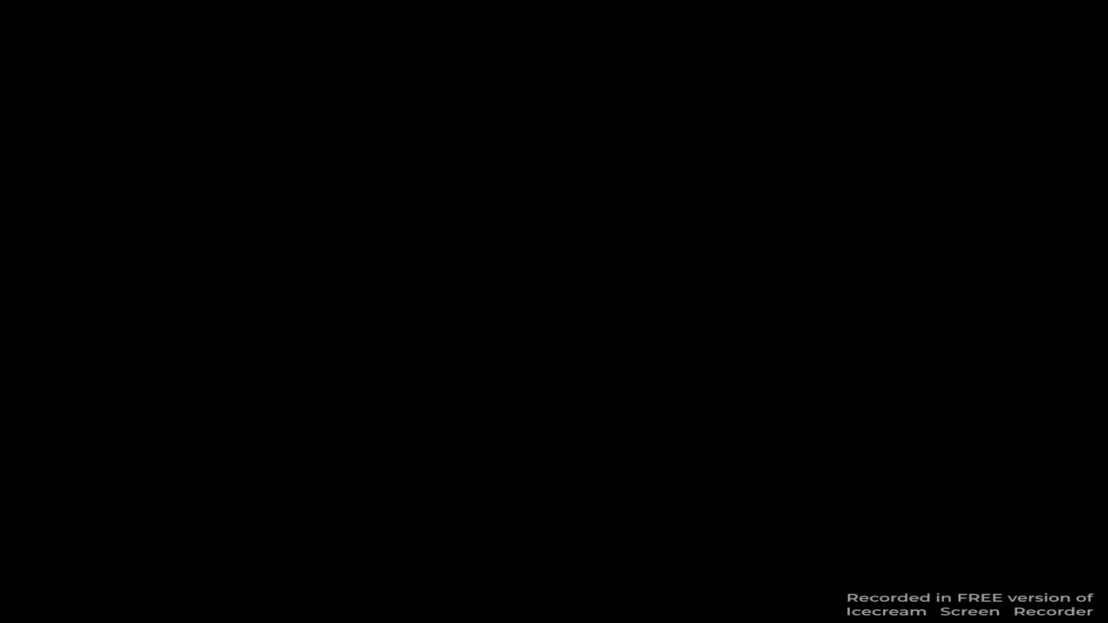
left_click(463, 420)
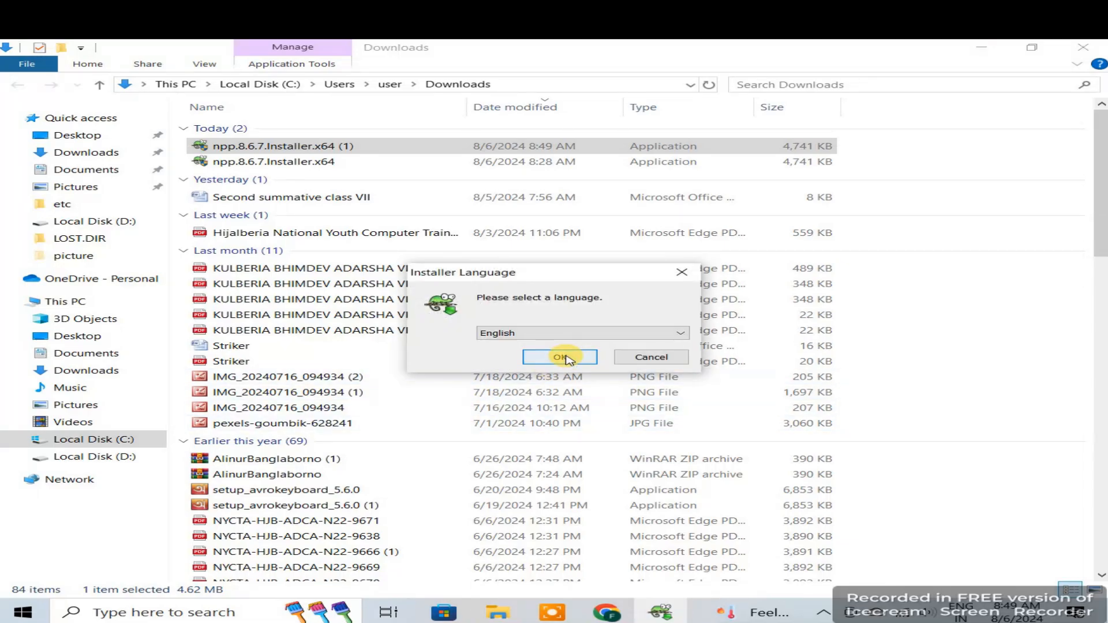
Step: Install Notepad++ v8.6.7 in English with the default Custom components and no desktop shortcut, launching it when setup finishes
left_click(563, 358)
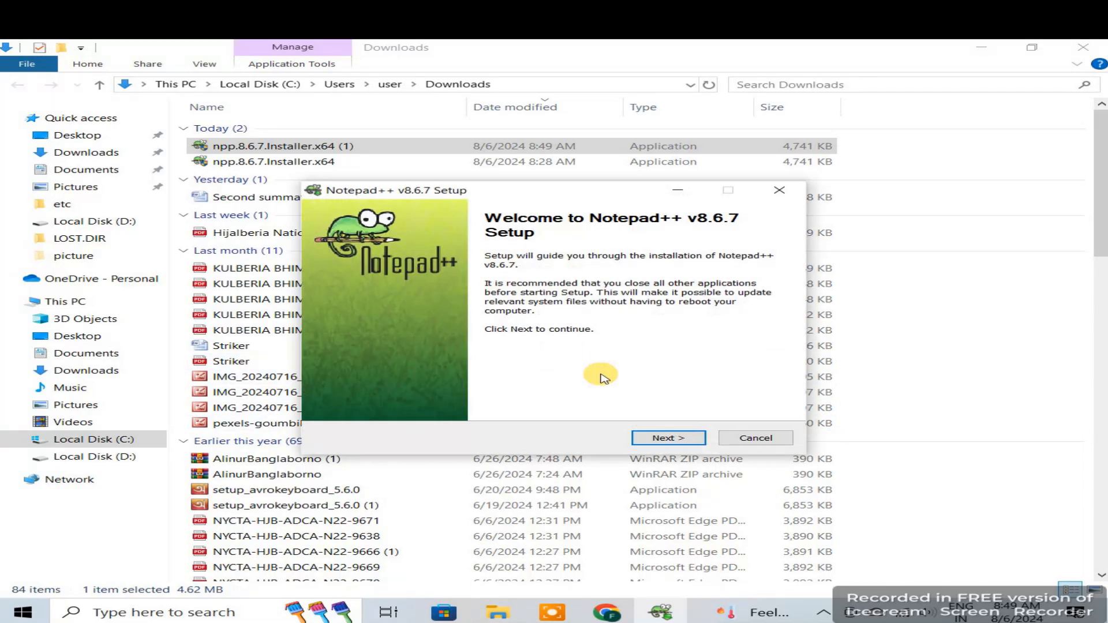
left_click(700, 442)
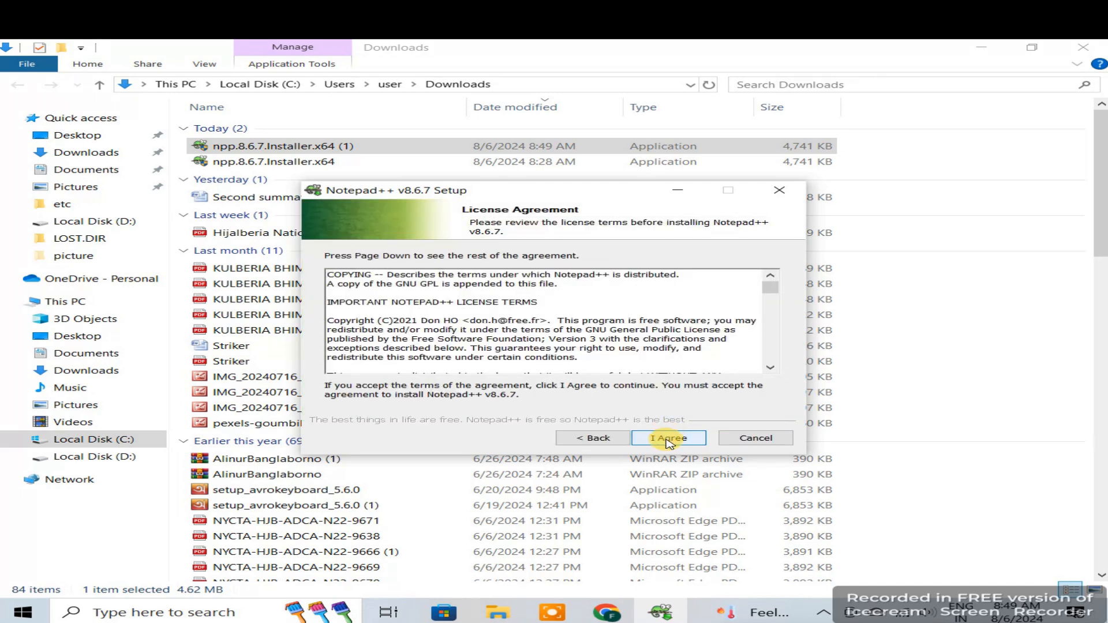
left_click(669, 439)
left_click(671, 440)
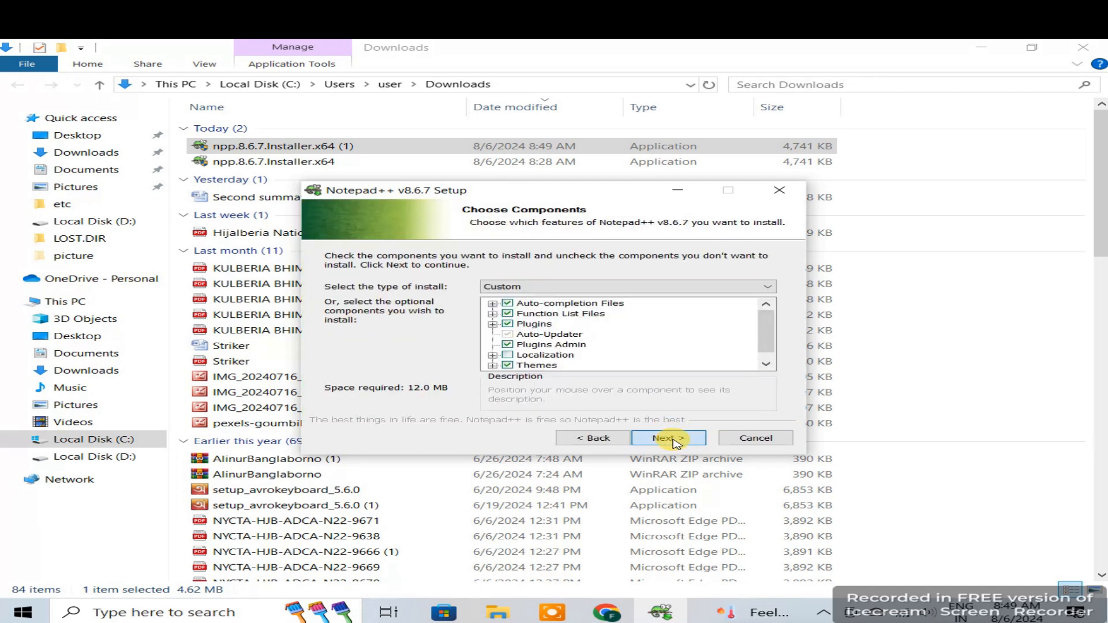
left_click(671, 440)
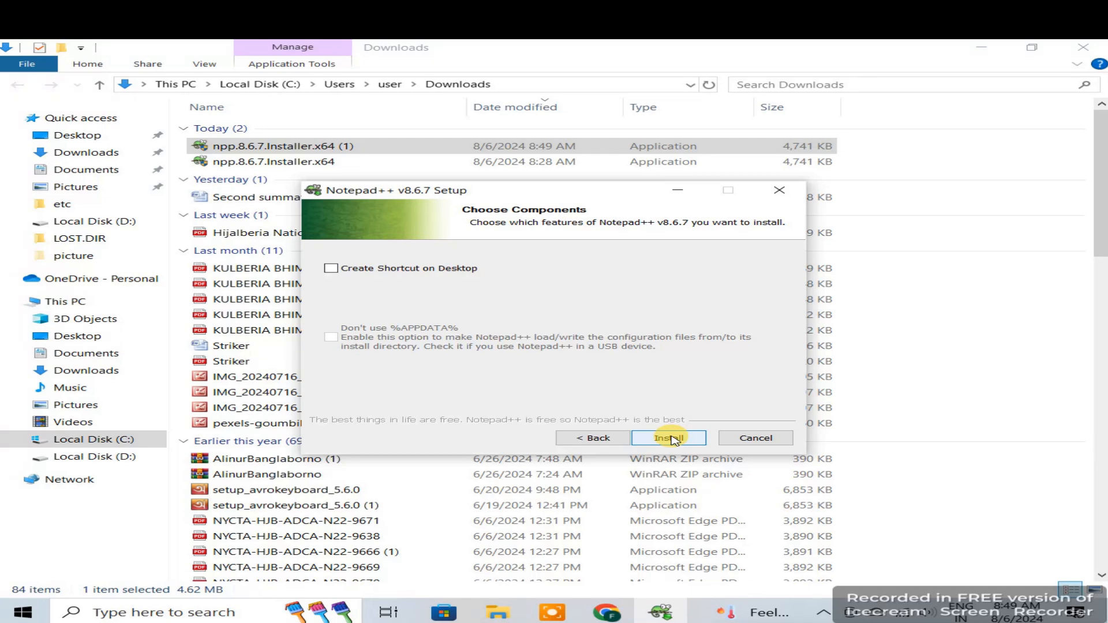
left_click(672, 440)
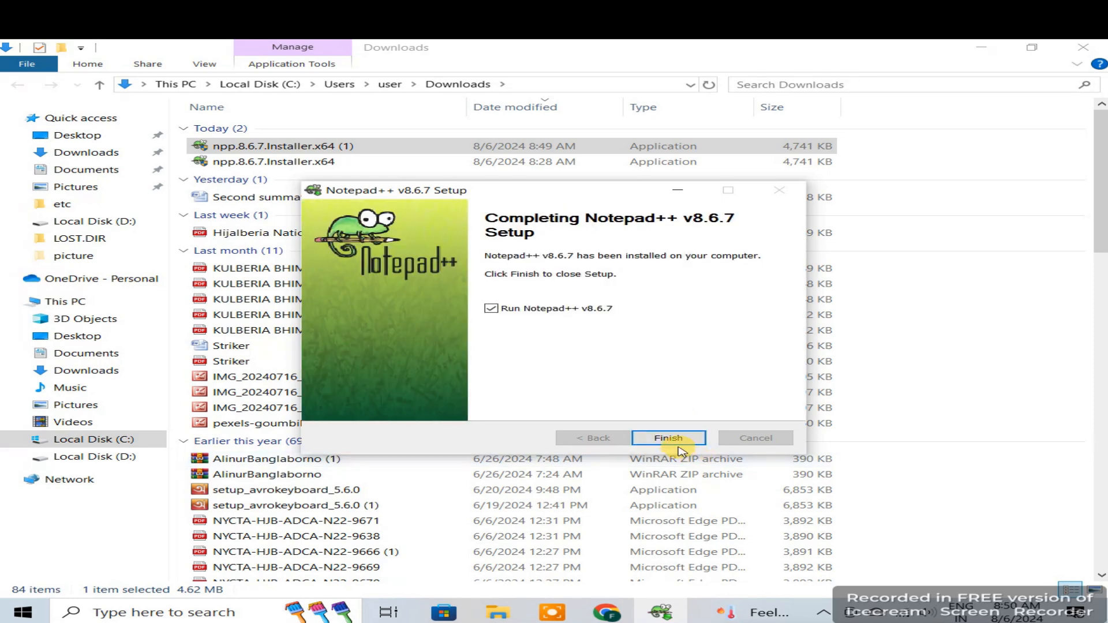
left_click(681, 442)
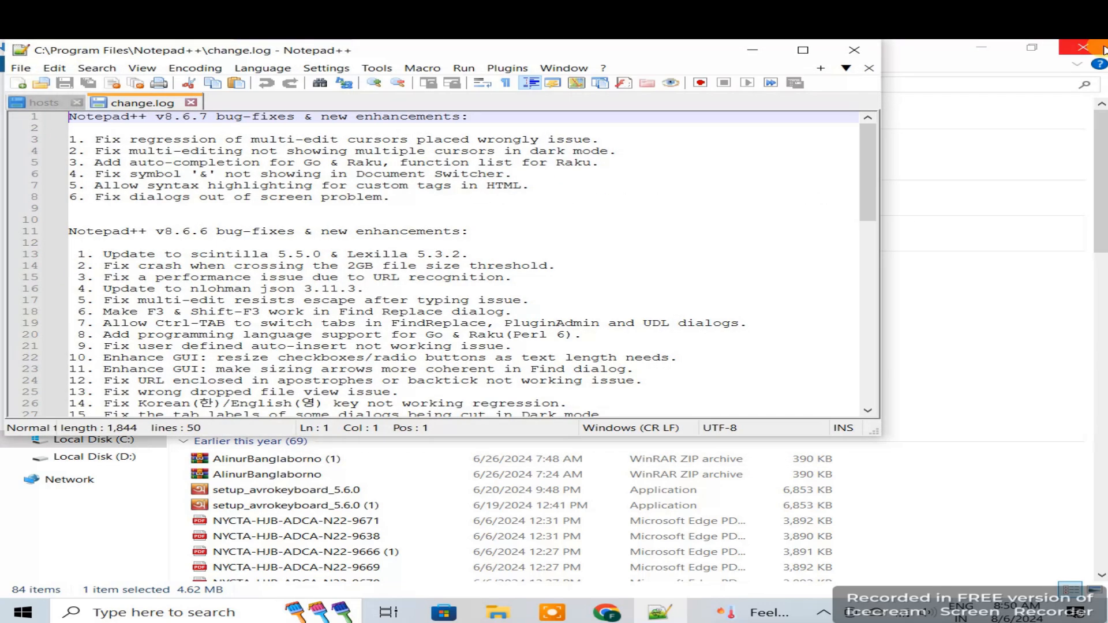
Step: Close the Notepad++ window and the remaining open windows to return to the desktop
left_click(854, 50)
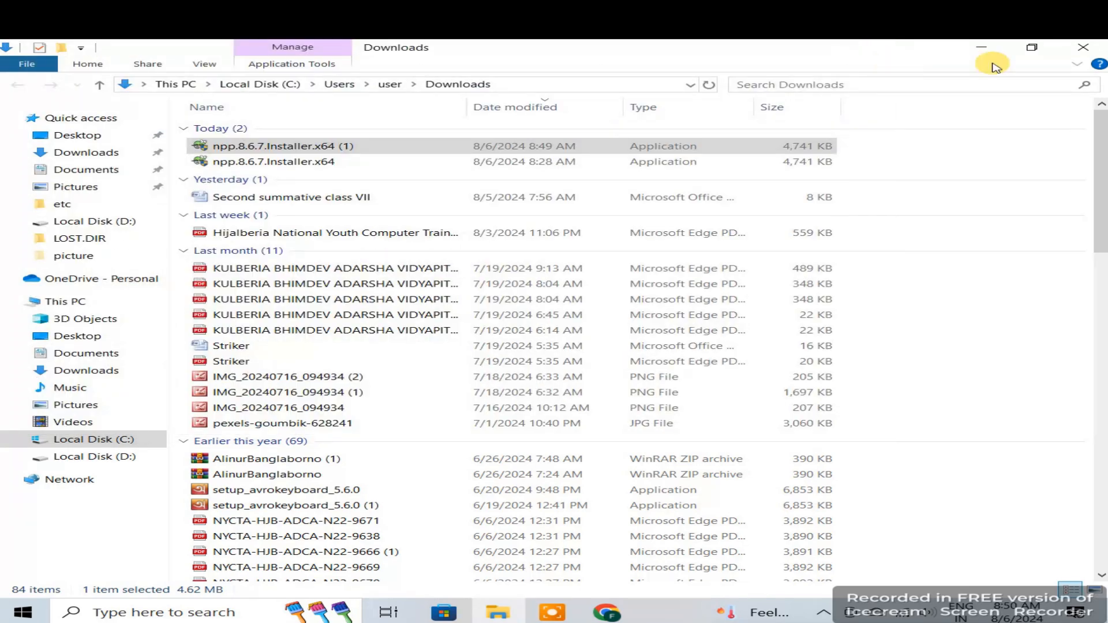
left_click(1075, 55)
left_click(1088, 47)
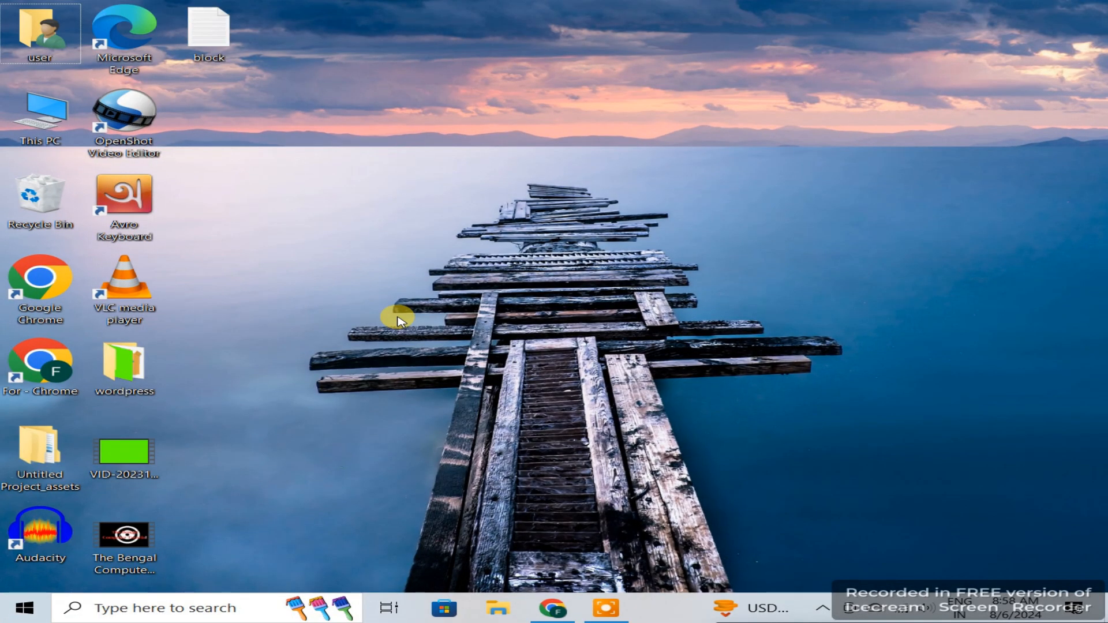
Step: Find and open the Windows Run dialog, and select its path %windir%\system32\drivers\etc
left_click(105, 612)
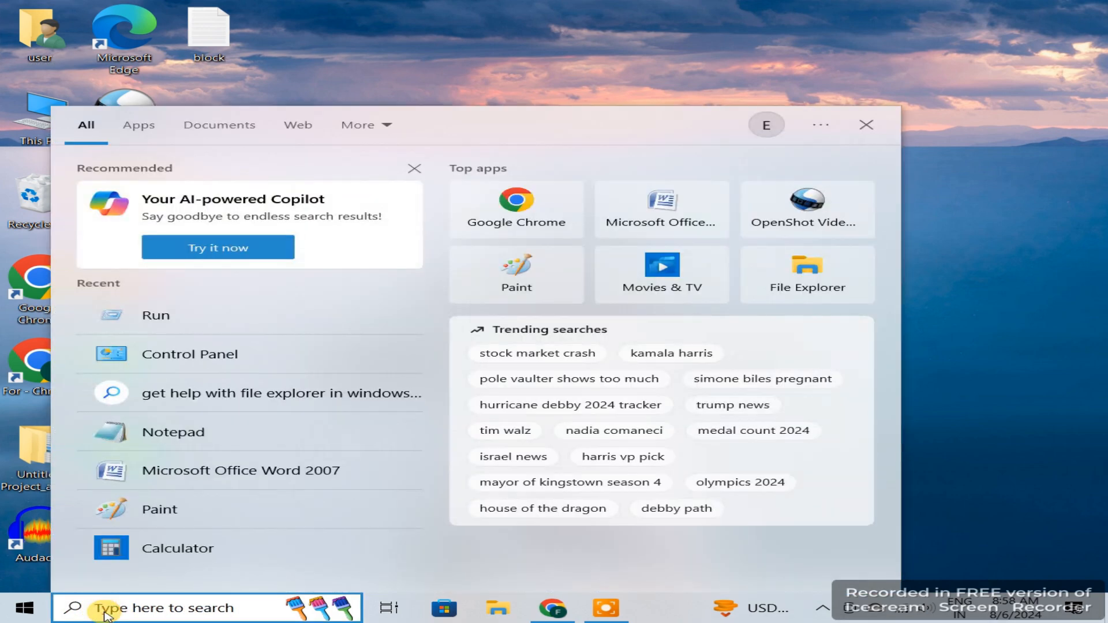
type("run")
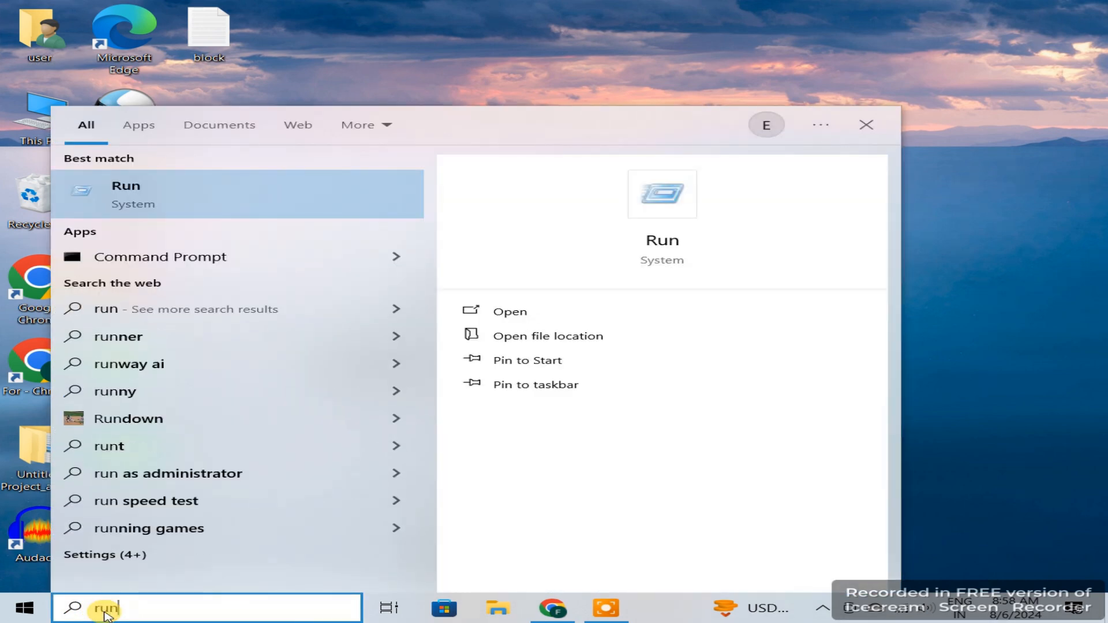
key("Return")
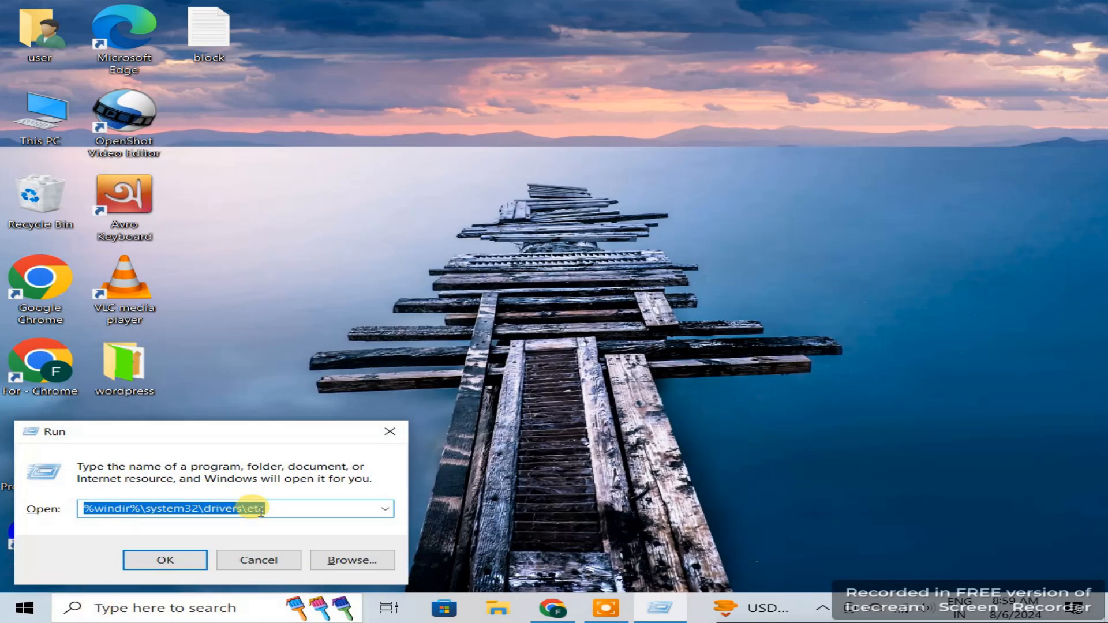
left_click(292, 507)
left_click_drag(292, 508, 75, 507)
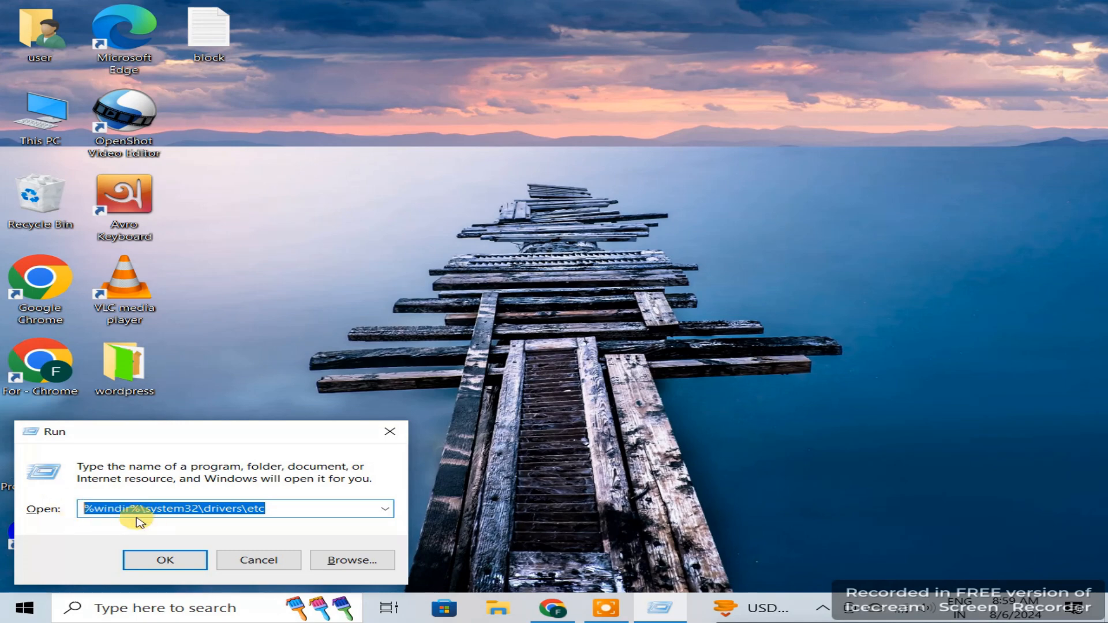
Step: Review the path %windir%\system32\drivers\etc in the desktop text file block, and close the file
double_click(207, 26)
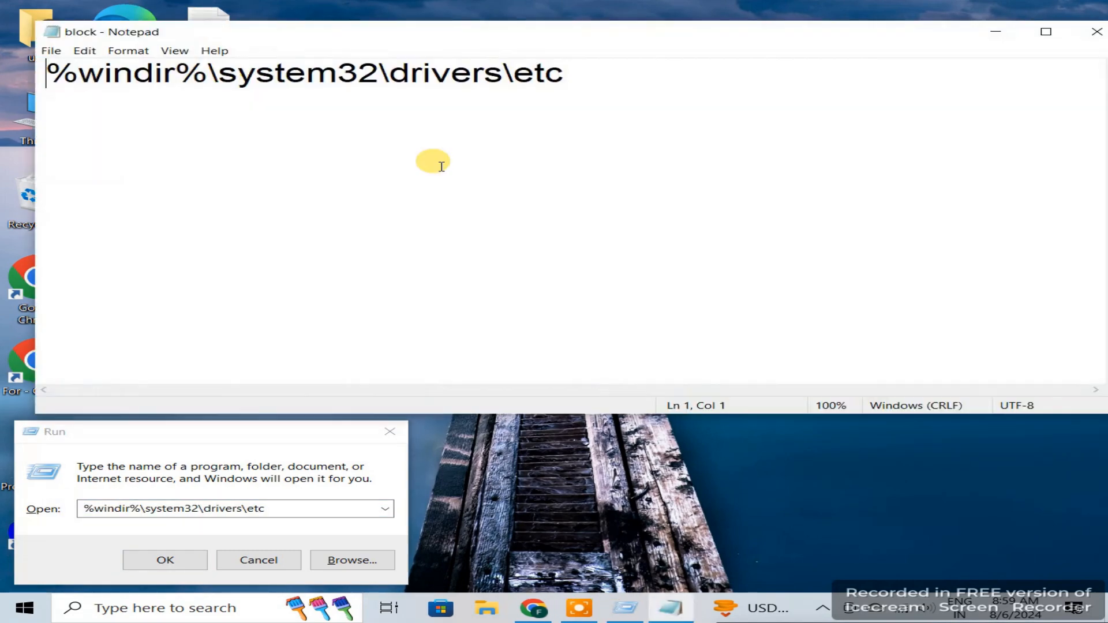
left_click_drag(660, 75, 40, 59)
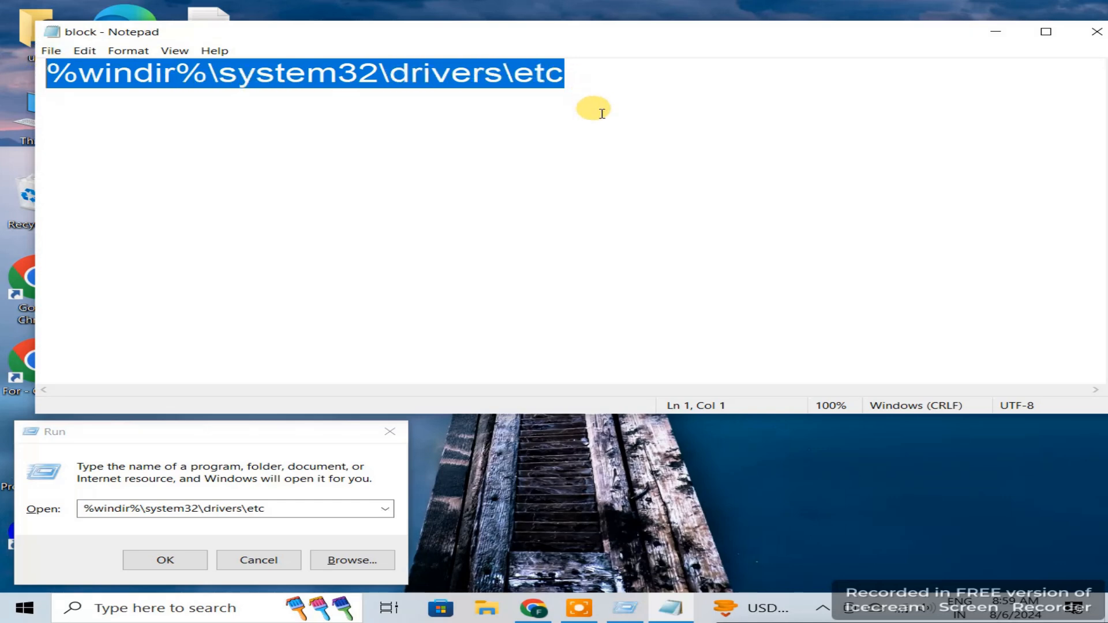
left_click(1097, 32)
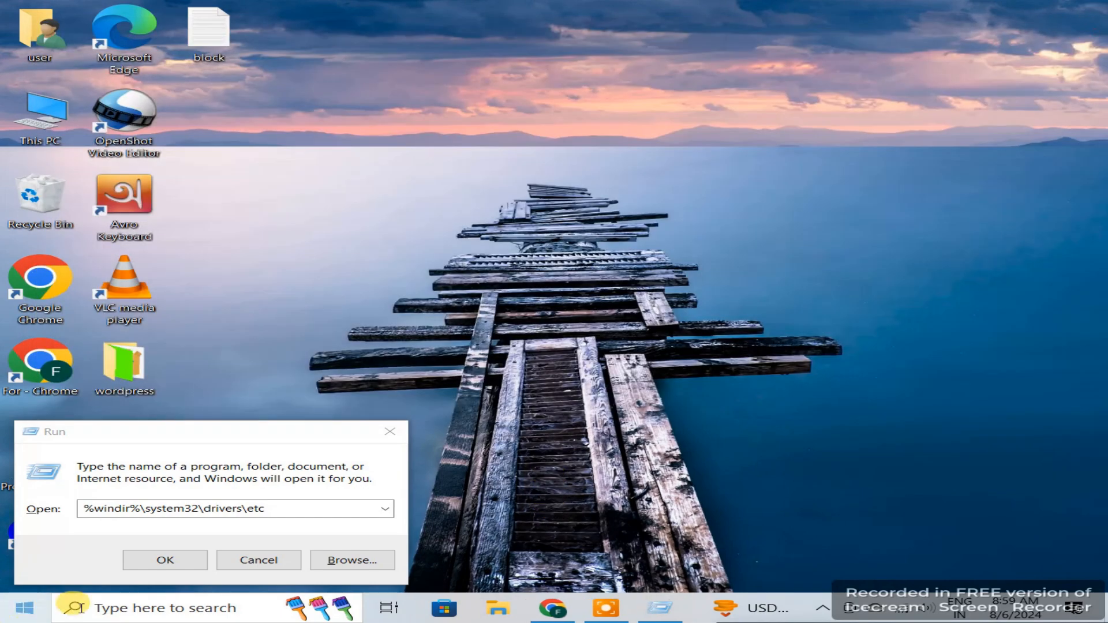
Step: Open the %windir%\system32\drivers\etc folder from the Run dialog and select the hosts file
left_click(155, 562)
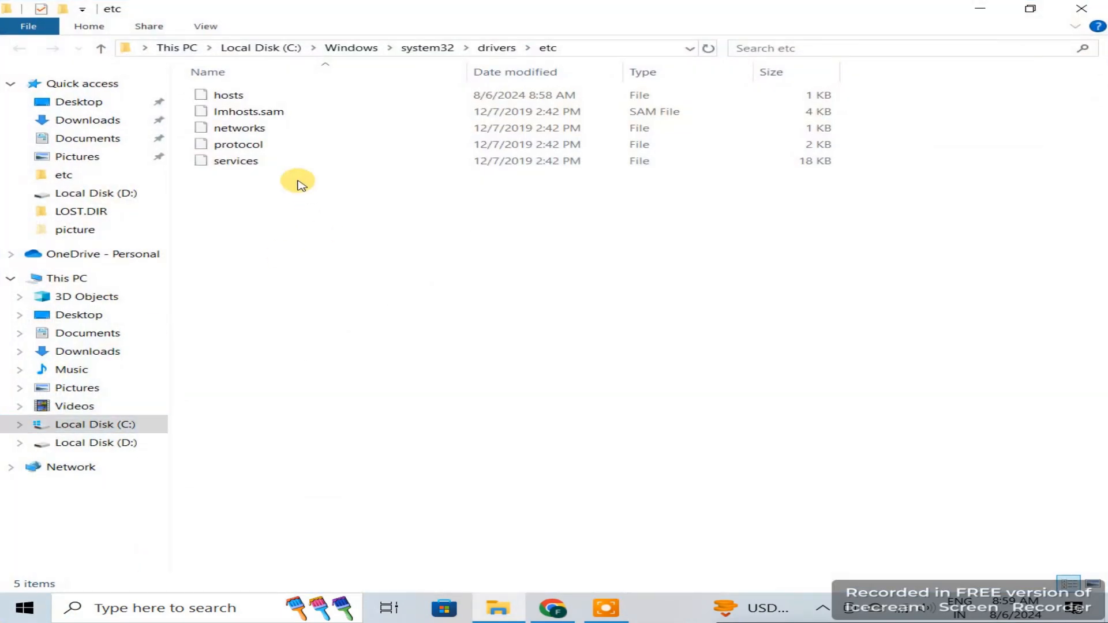
left_click(292, 98)
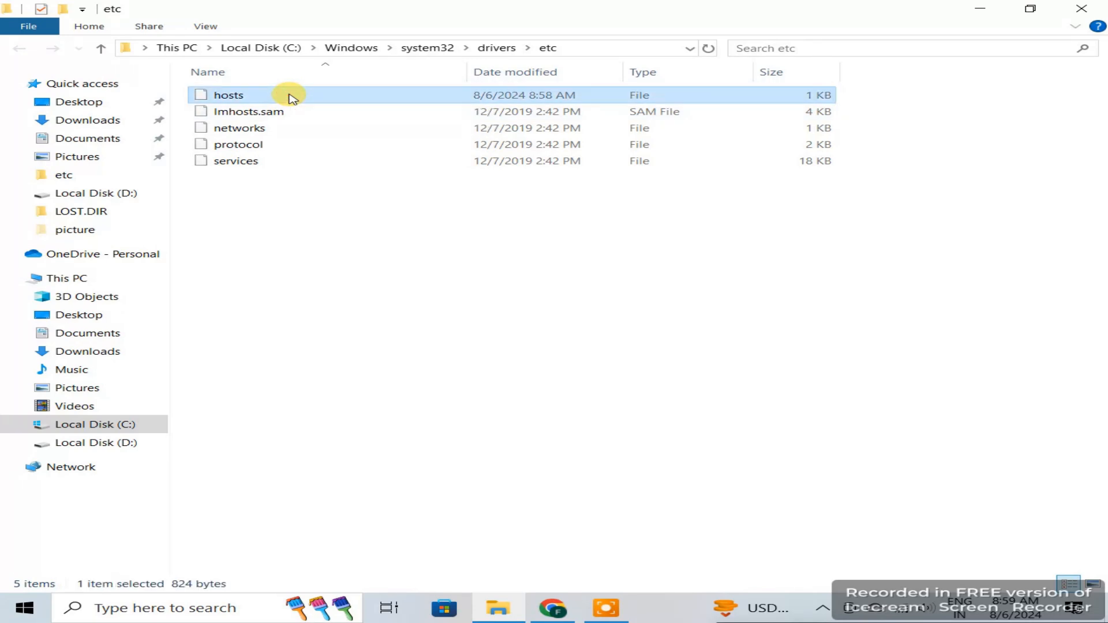
Step: Open the hosts file for editing in Notepad++ and highlight the 127.0.0.1 address in the commented localhost line
right_click(291, 98)
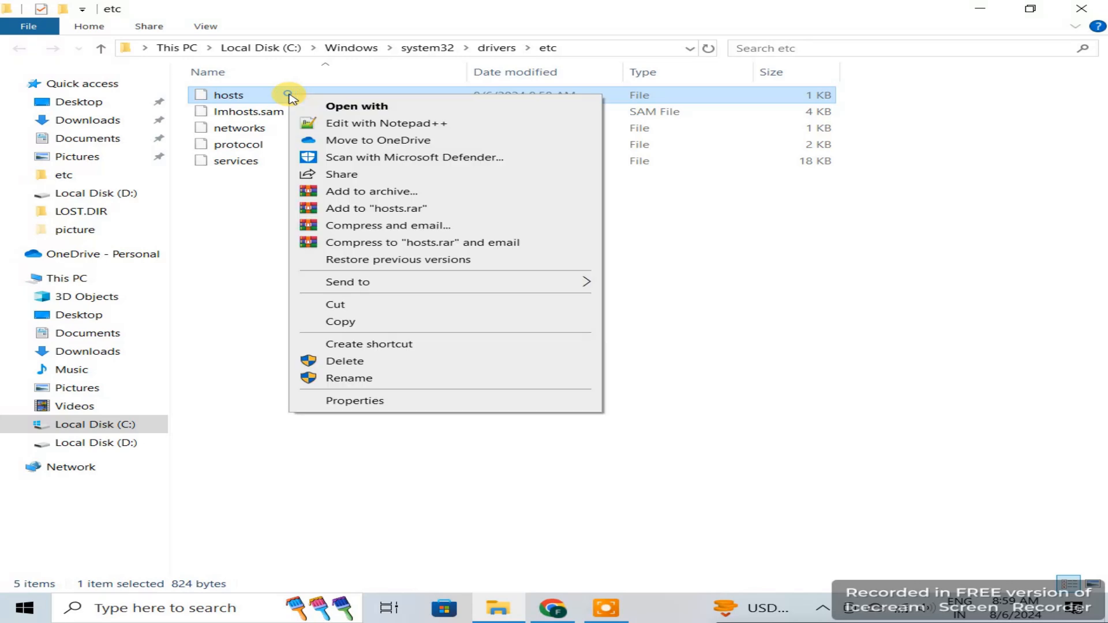
left_click(382, 123)
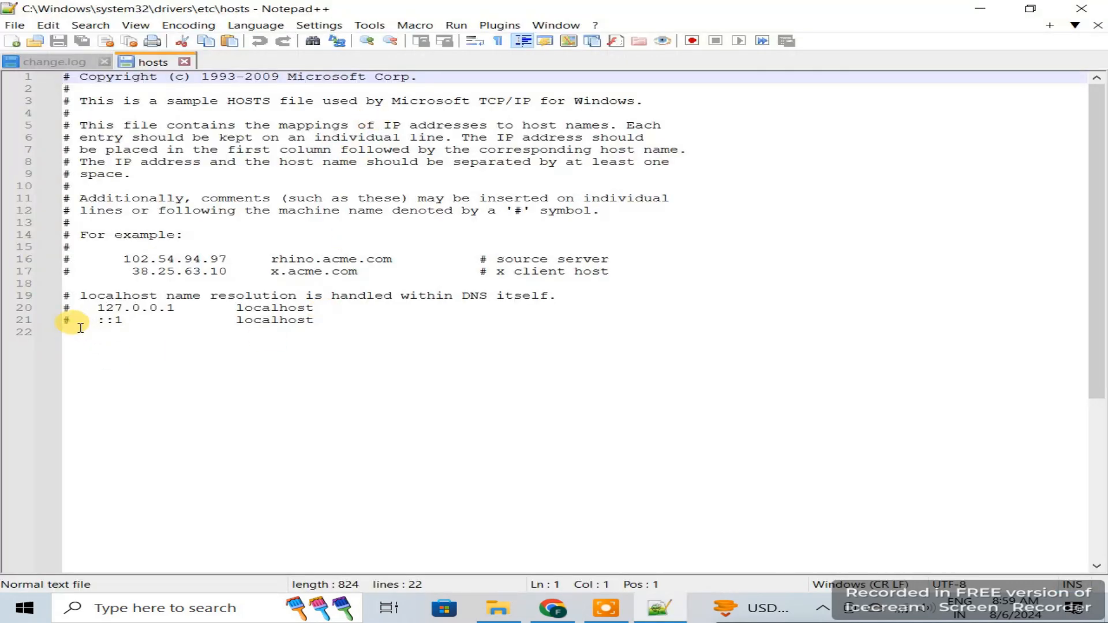
left_click(340, 328)
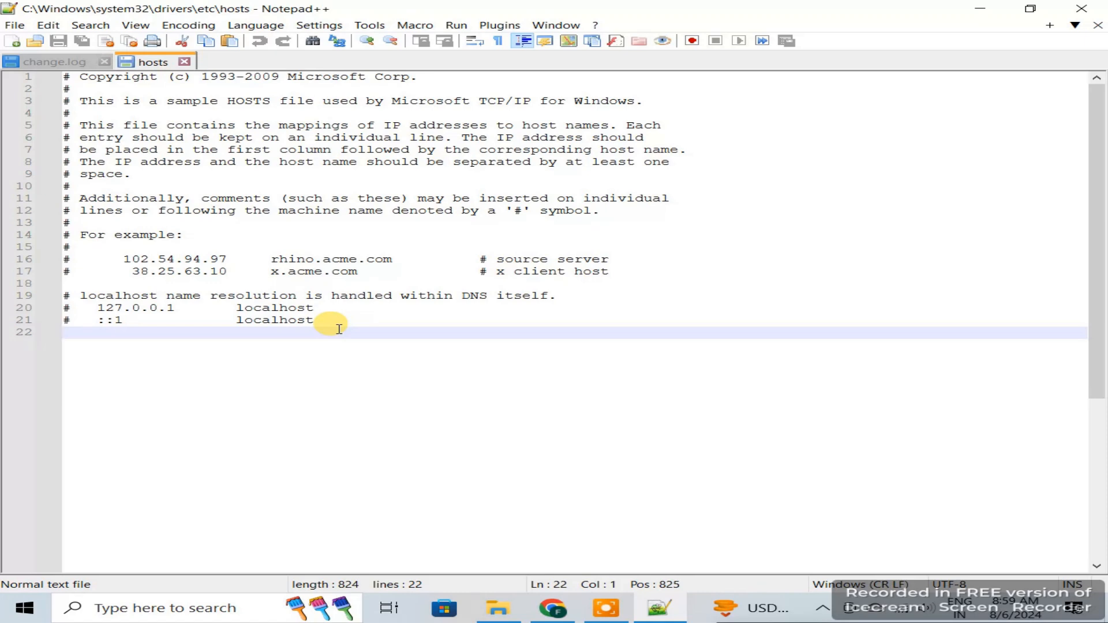
left_click_drag(82, 308, 209, 304)
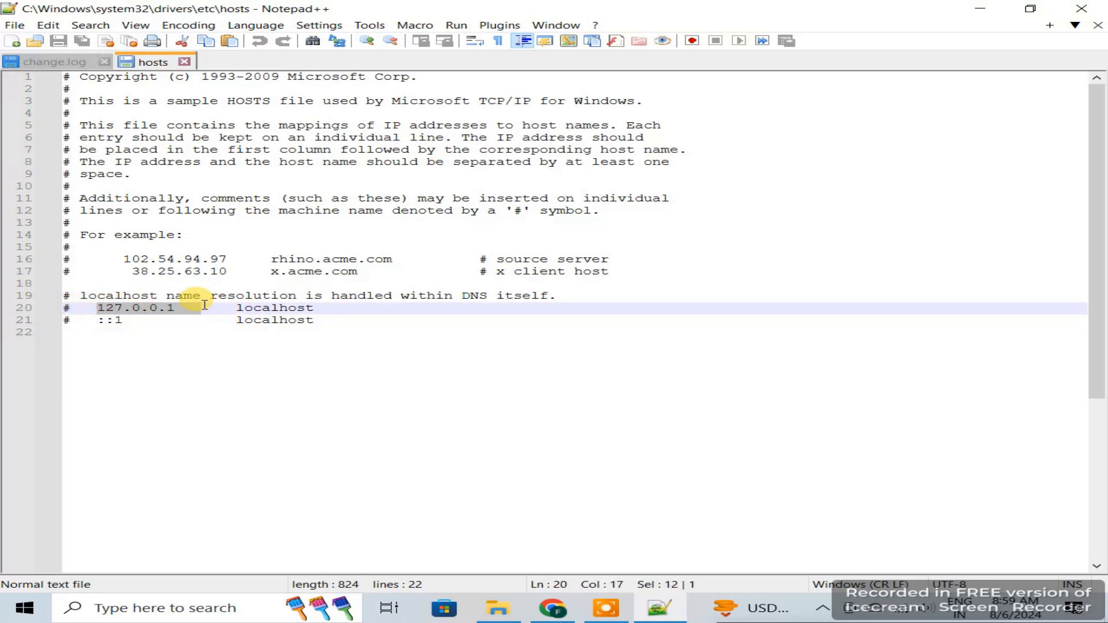
Step: Add the entry "127.0.0.2 facebook.com" on the empty line 22 below the localhost comments
left_click(57, 341)
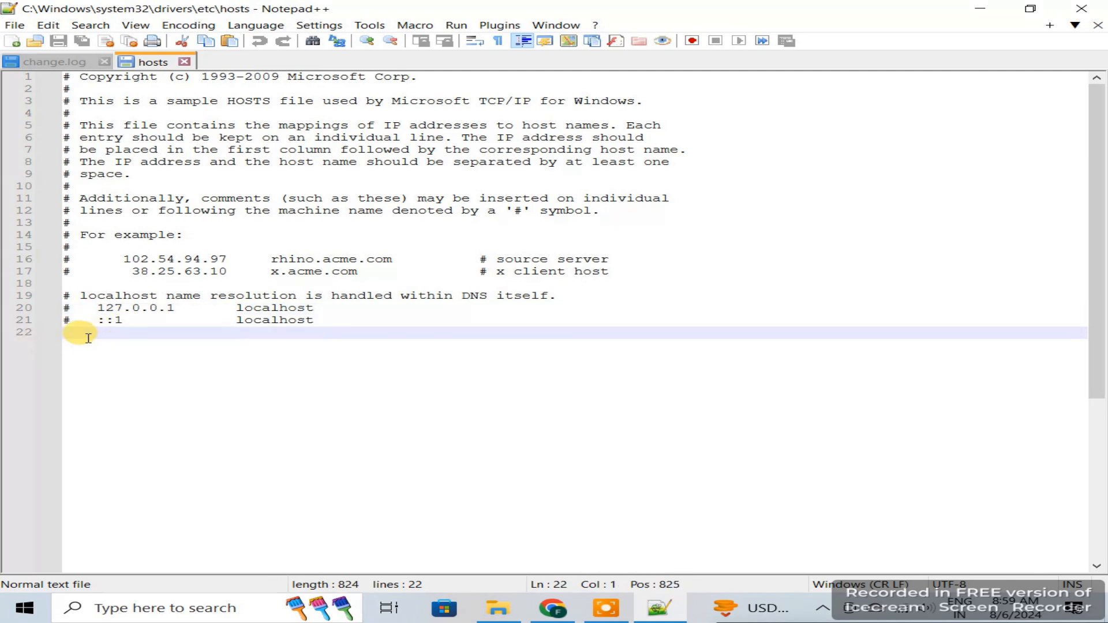
type("12")
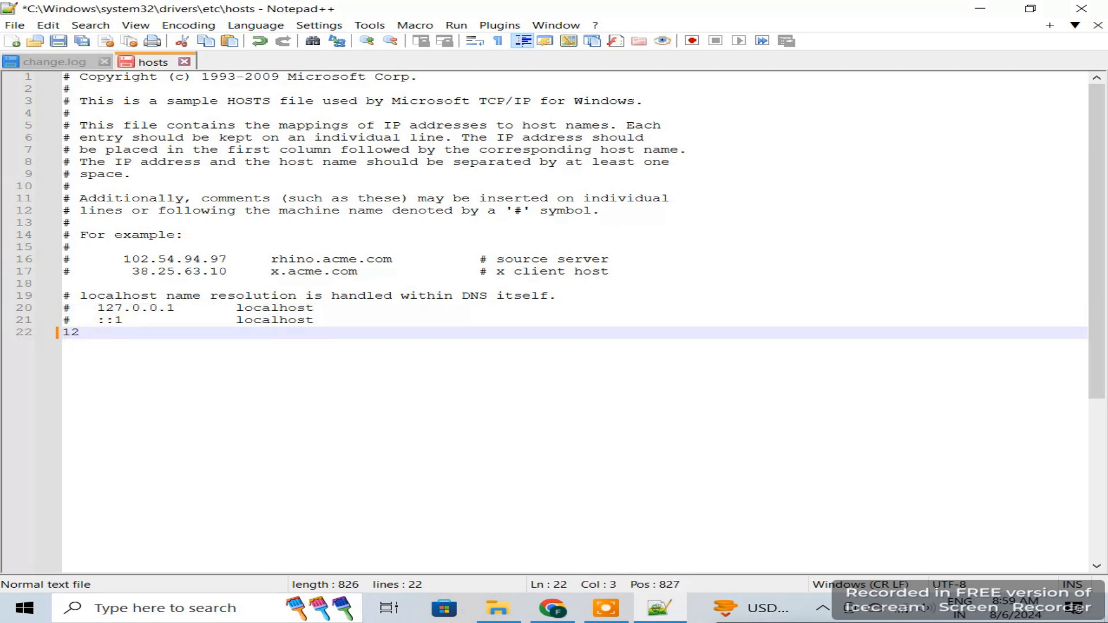
type("7.0.0.")
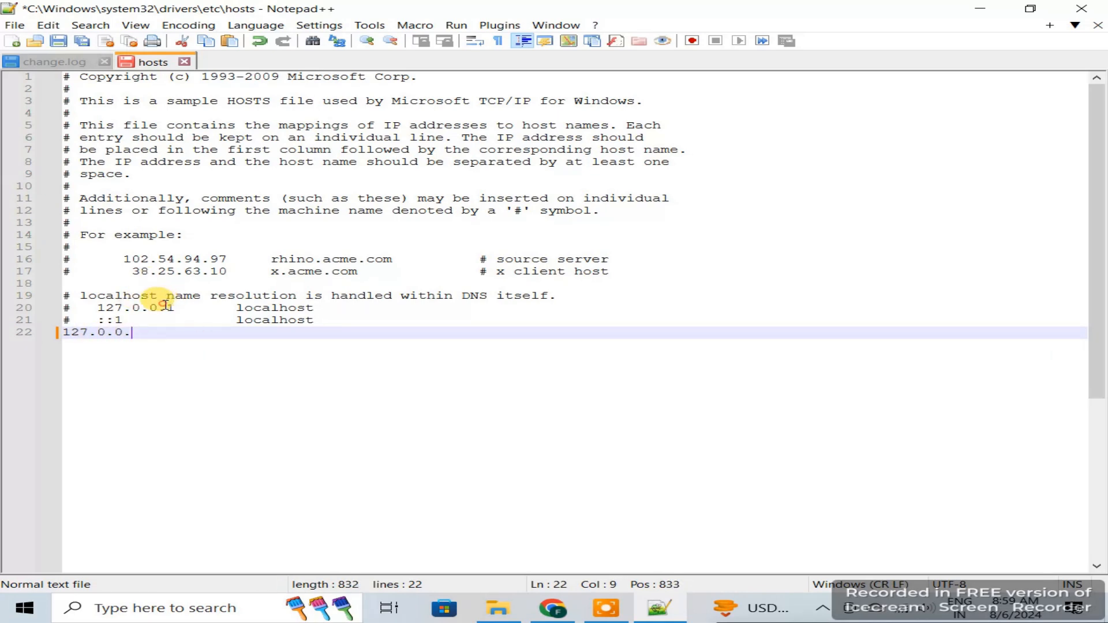
left_click_drag(167, 306, 179, 307)
left_click(143, 336)
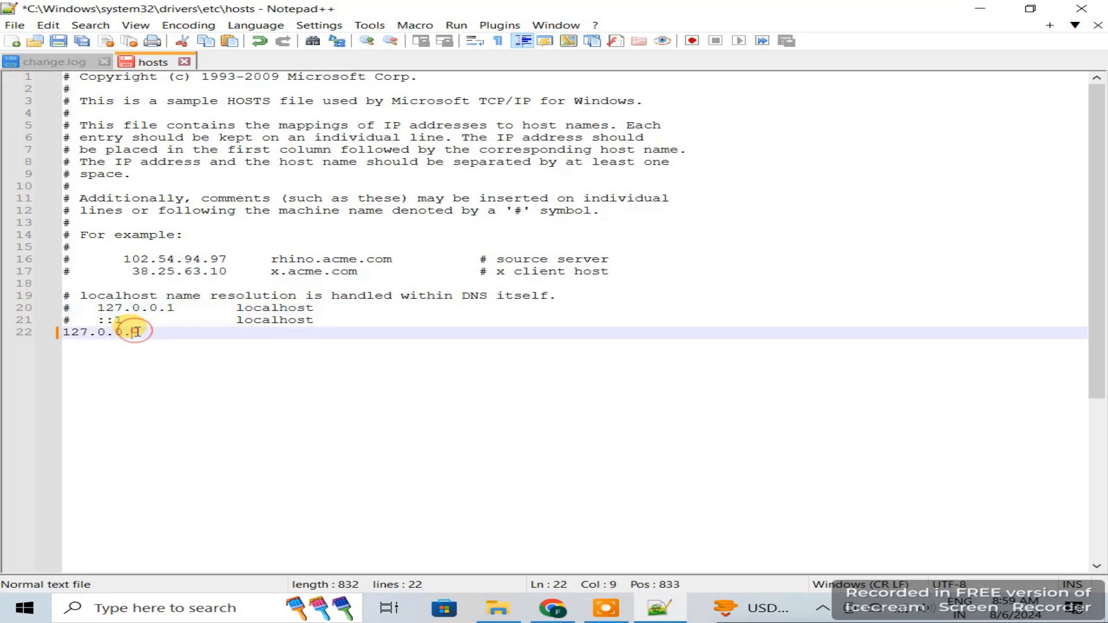
type("2")
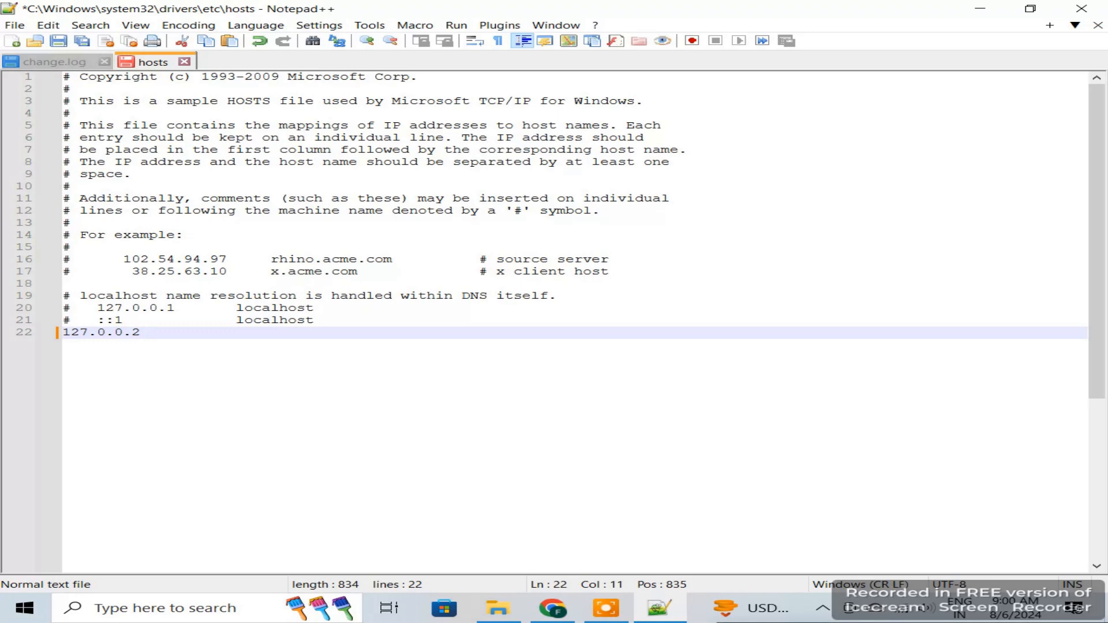
type(" facebook.com")
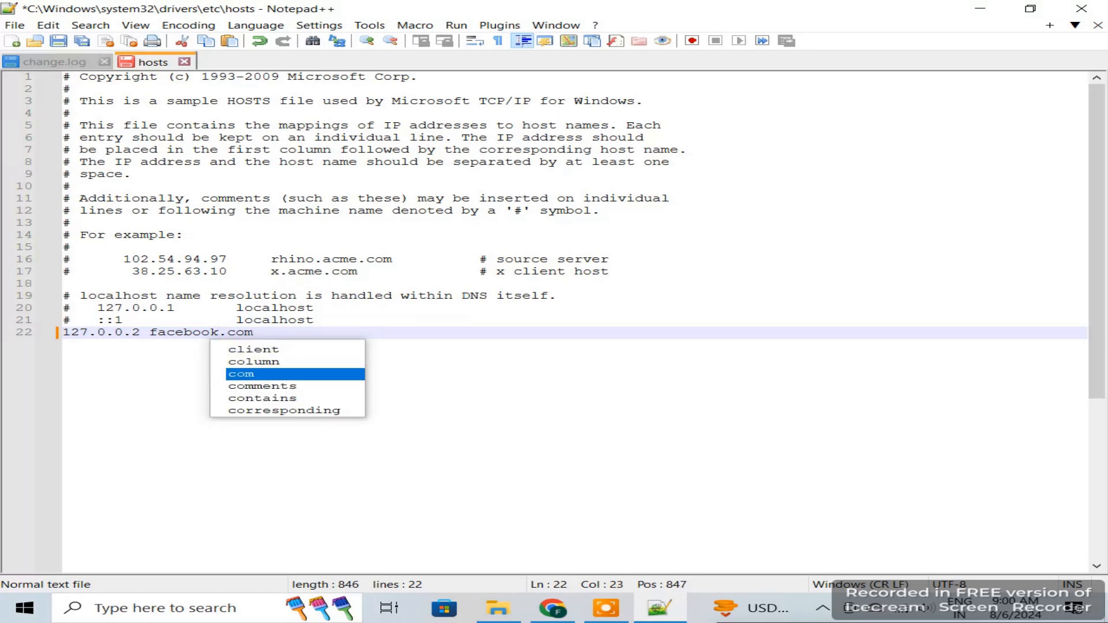
key("Escape")
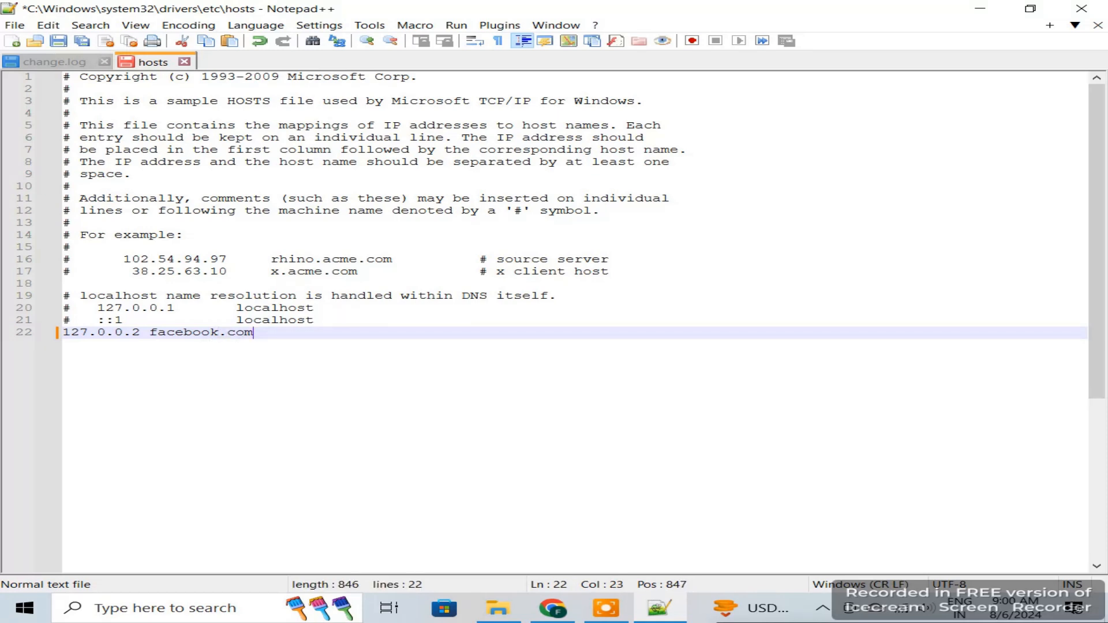
key("Return")
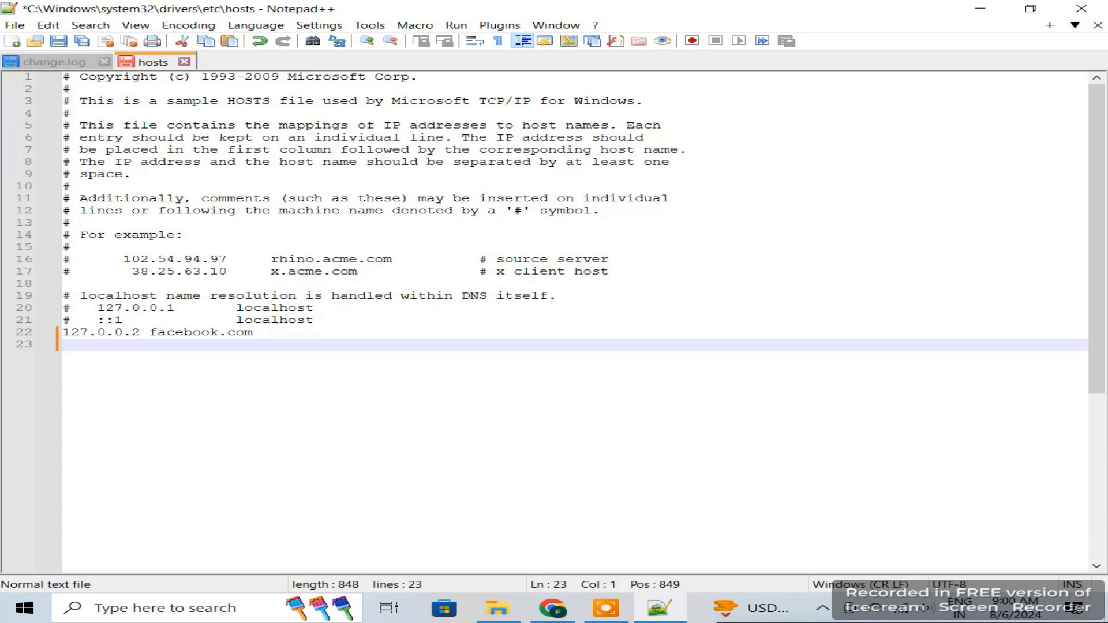
type("127.0.0.3")
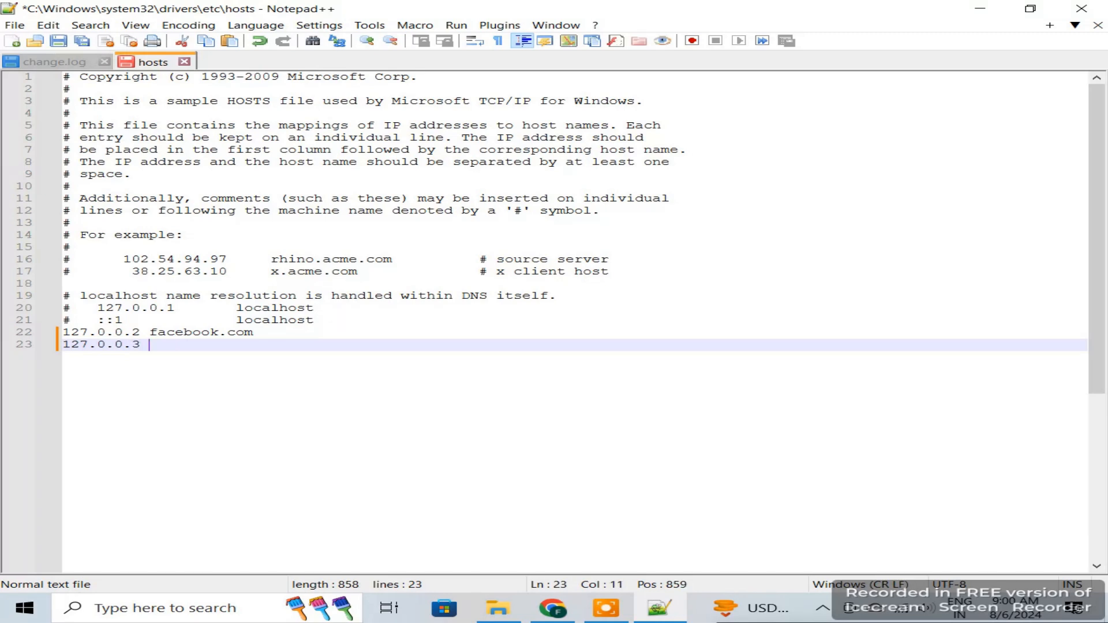
type(" www.faceb")
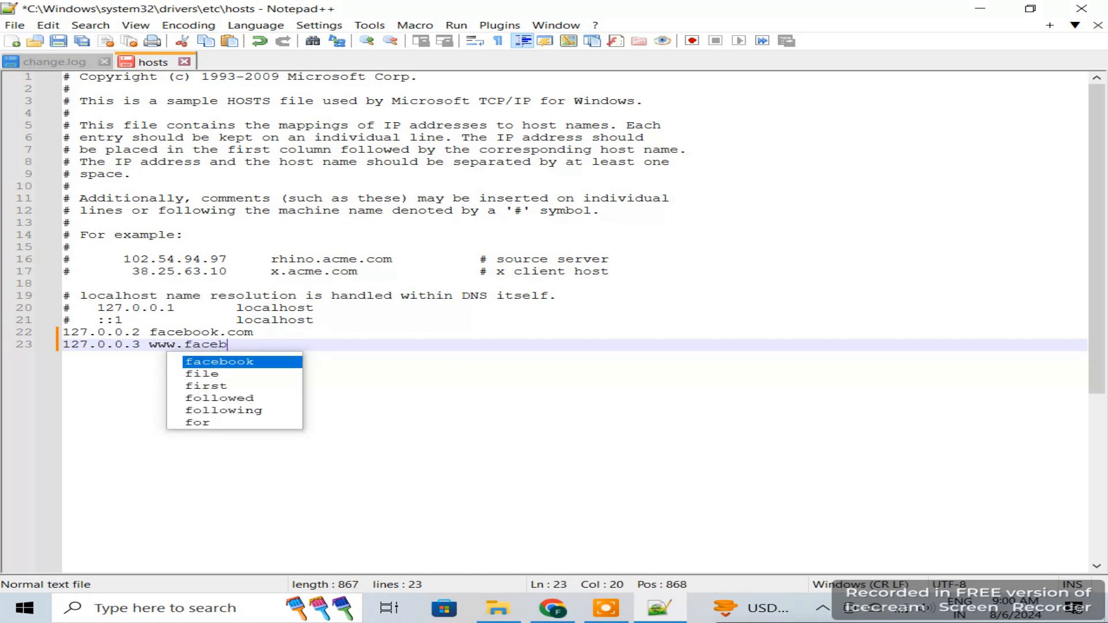
type("ook.com")
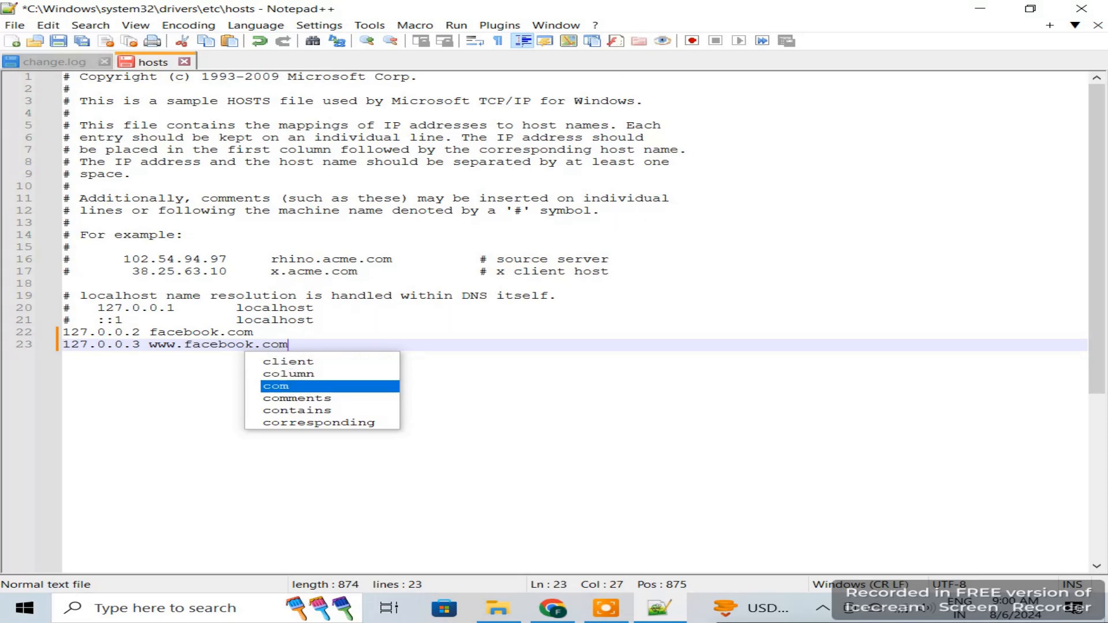
key("Escape")
key("Return")
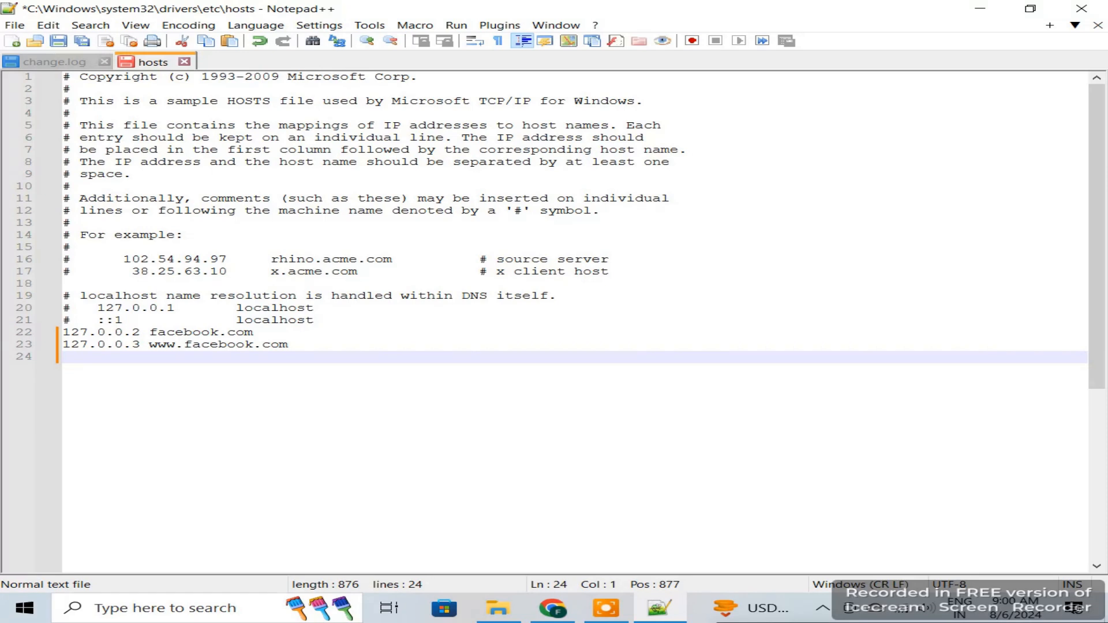
type("127.0.0.4")
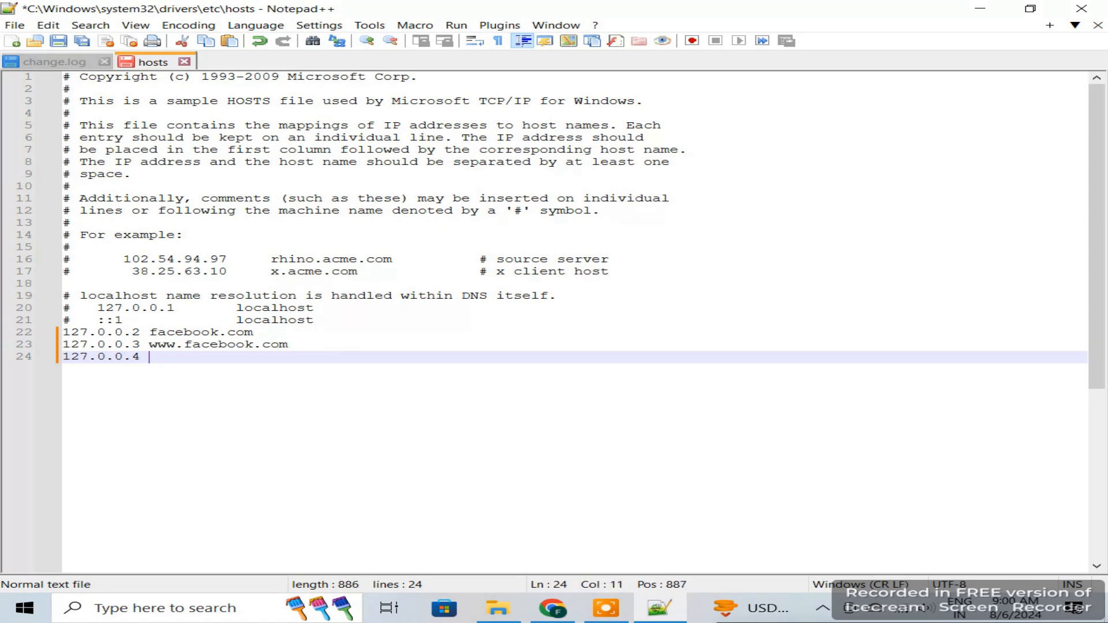
type(" www.google.com")
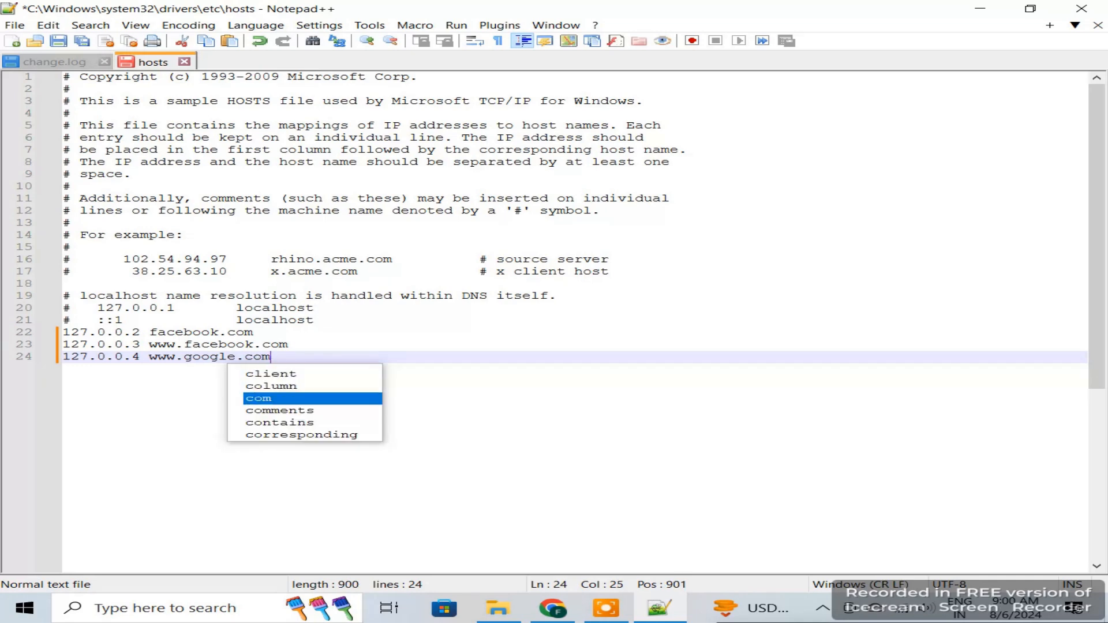
key("Escape")
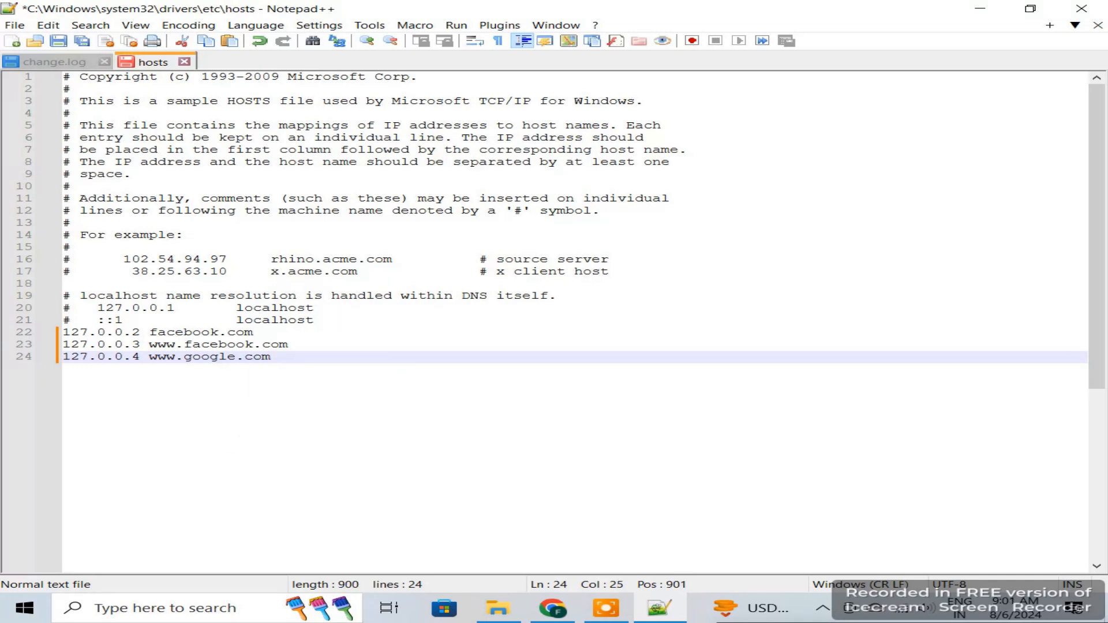
Step: Add the entry "127.0.0.5 google.com" on a new line, followed by an empty line at the end of the file
key("Return")
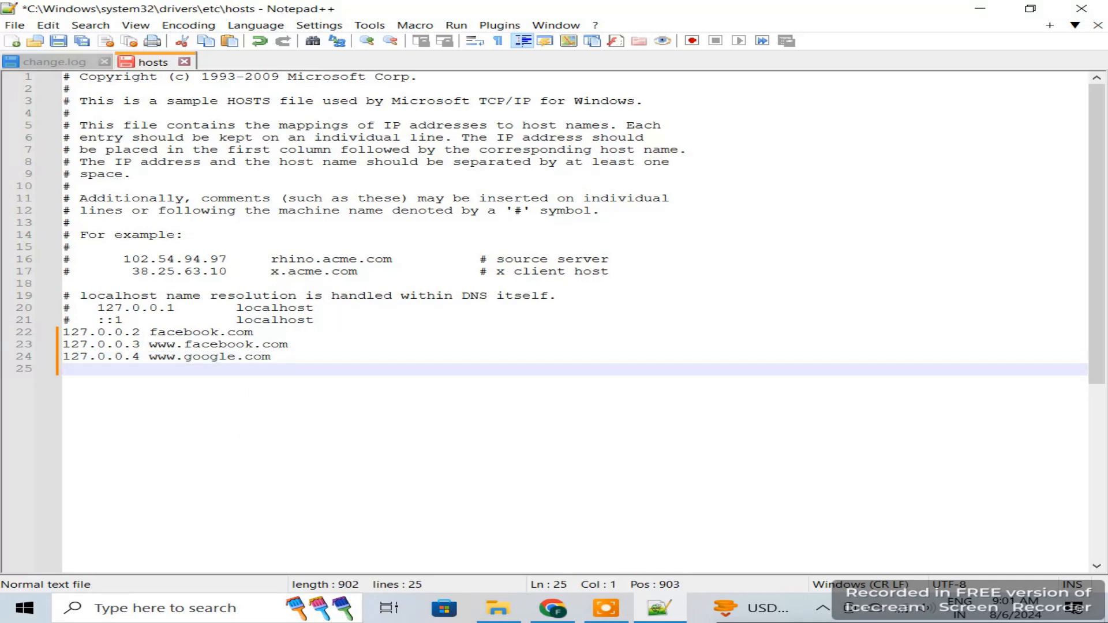
type("127.0.0.5")
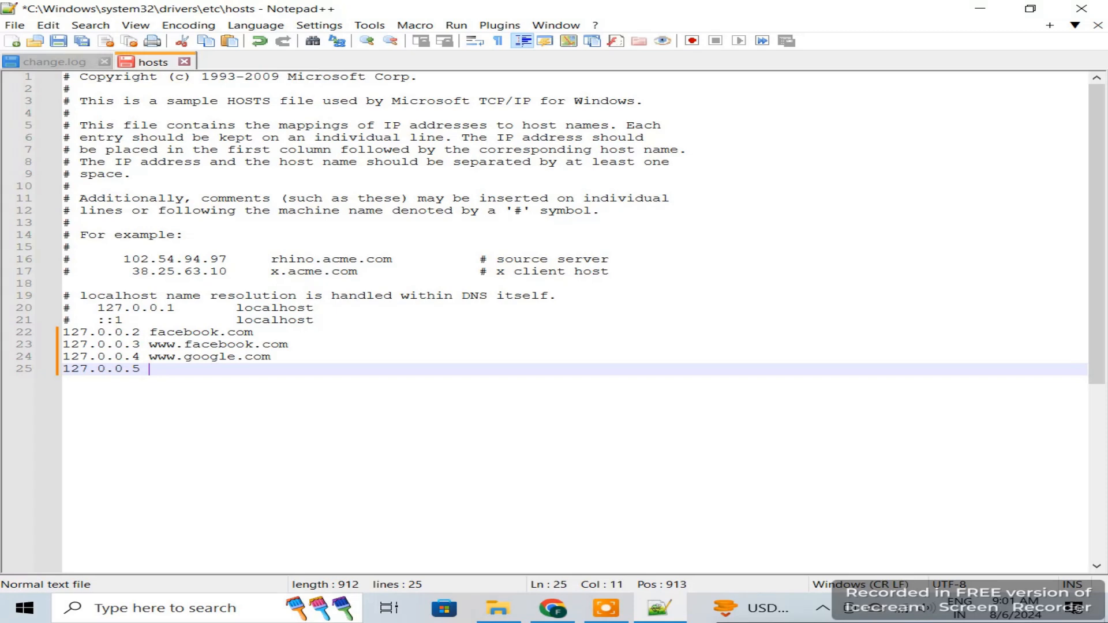
type(" goo")
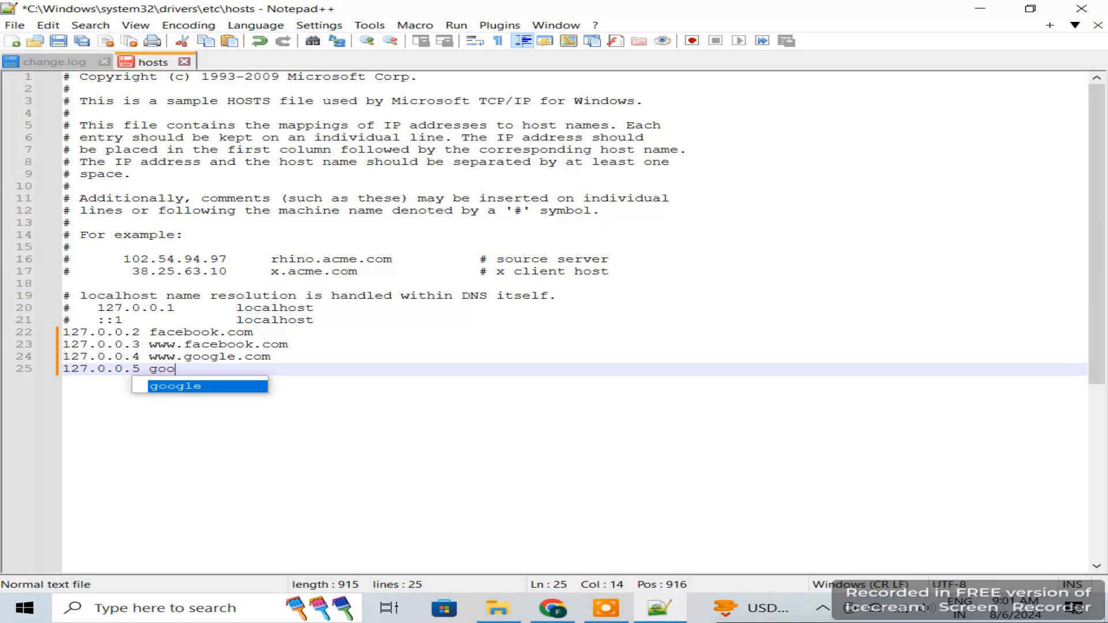
type("gle.com")
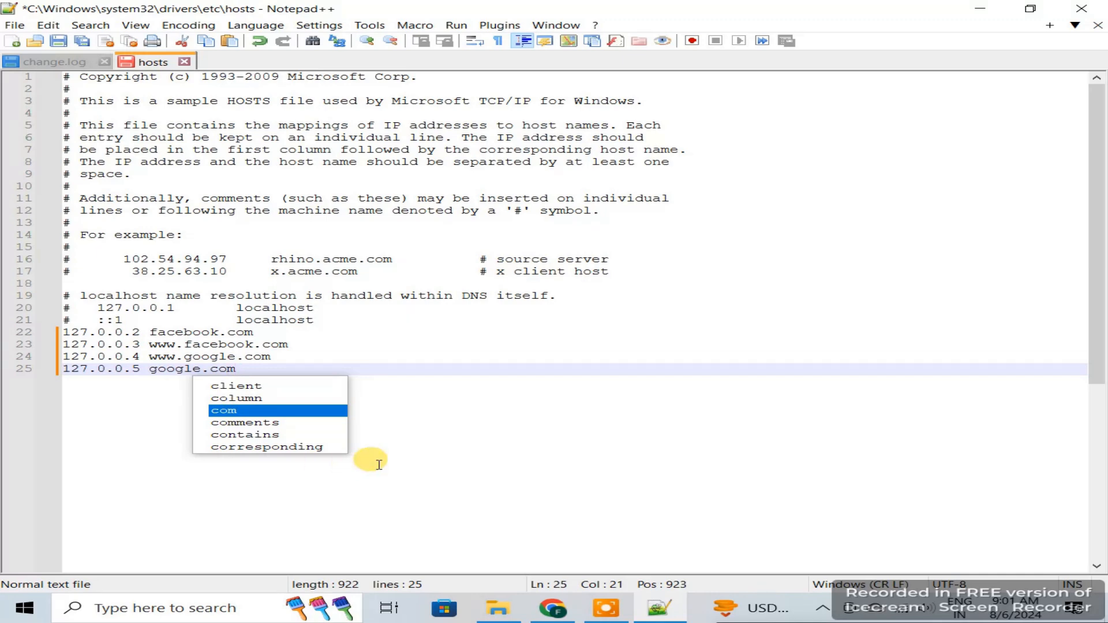
left_click(398, 359)
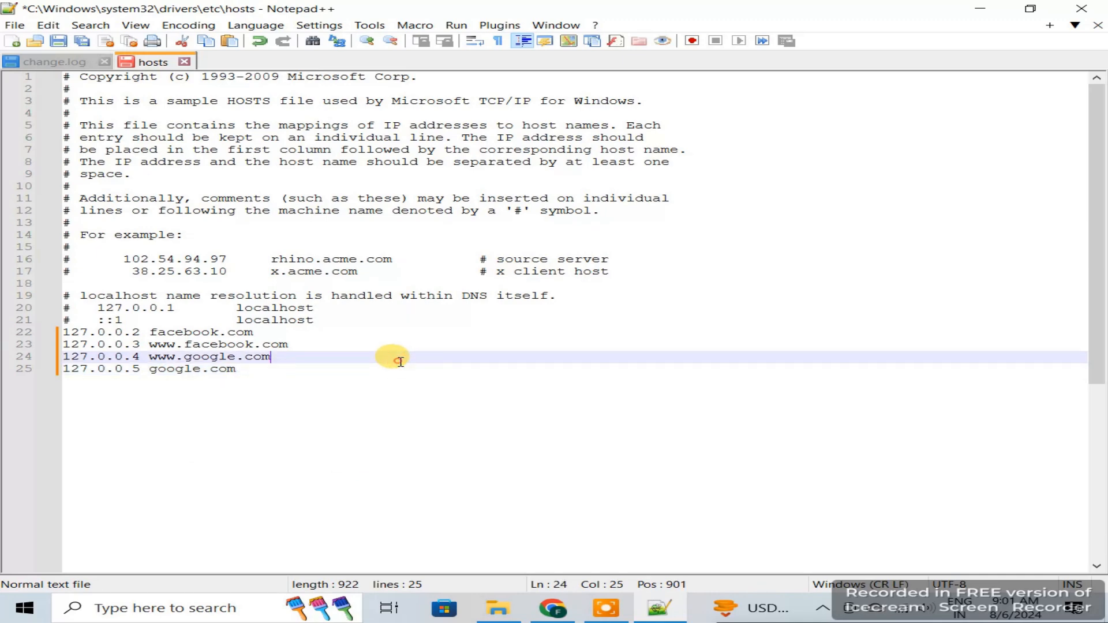
left_click(282, 372)
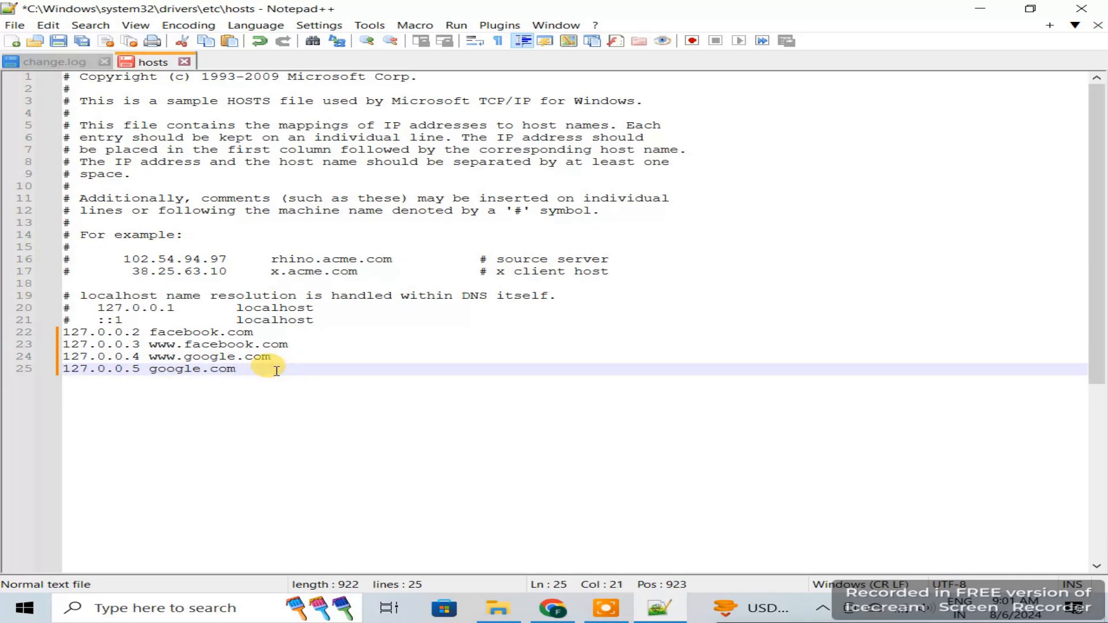
key("Return")
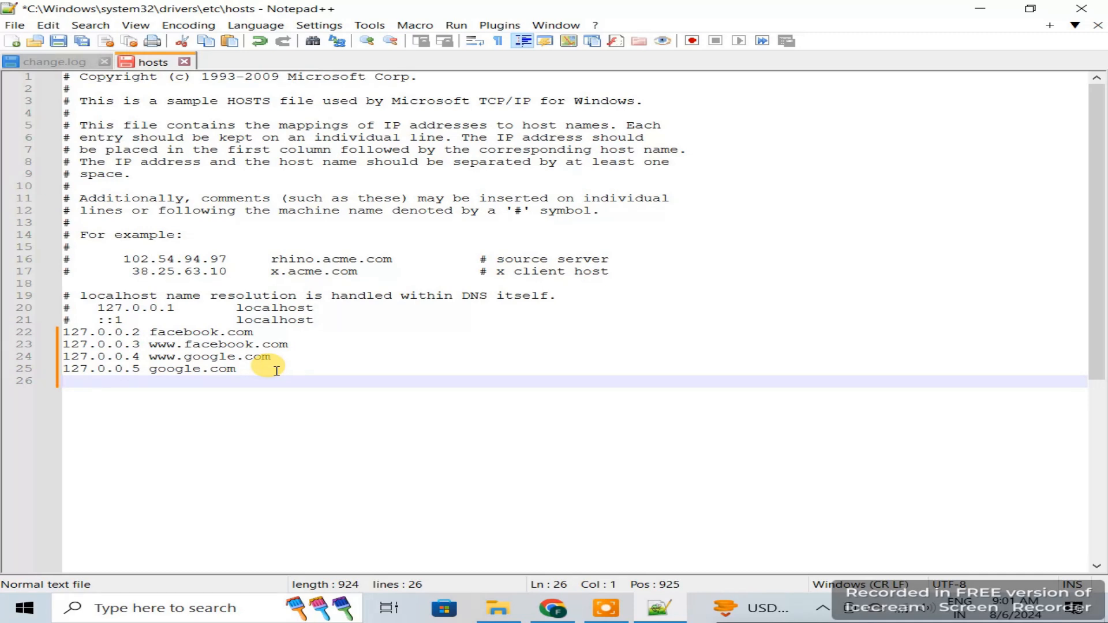
left_click(131, 370)
left_click(178, 385)
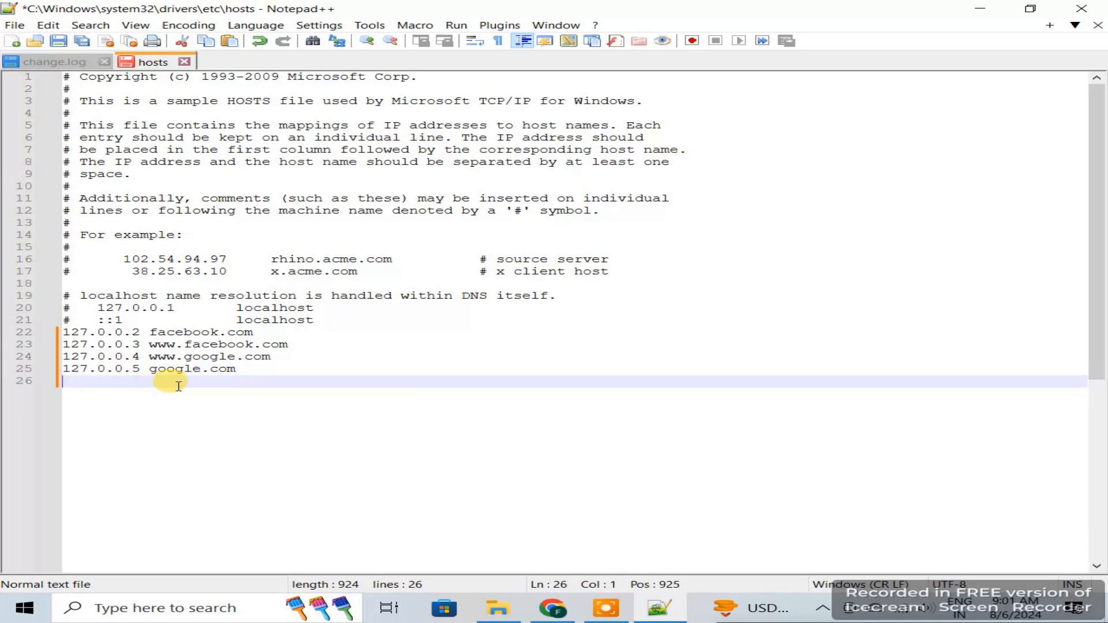
Step: Save the hosts file by relaunching Notepad++ in Administrator mode, and close Notepad++ and the etc folder window
left_click(12, 25)
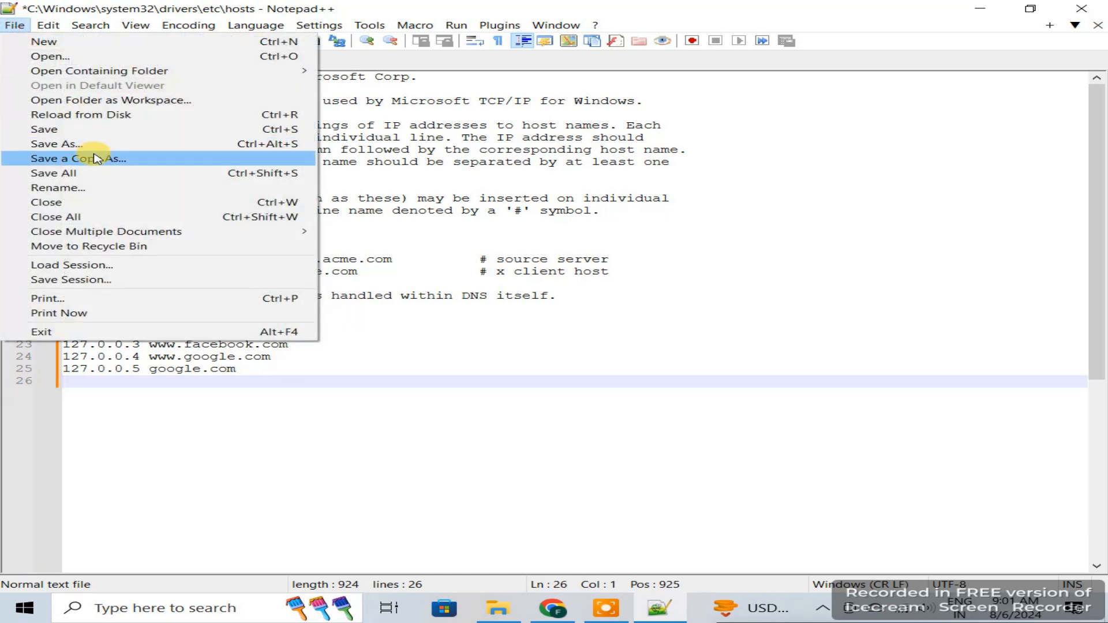
left_click(96, 131)
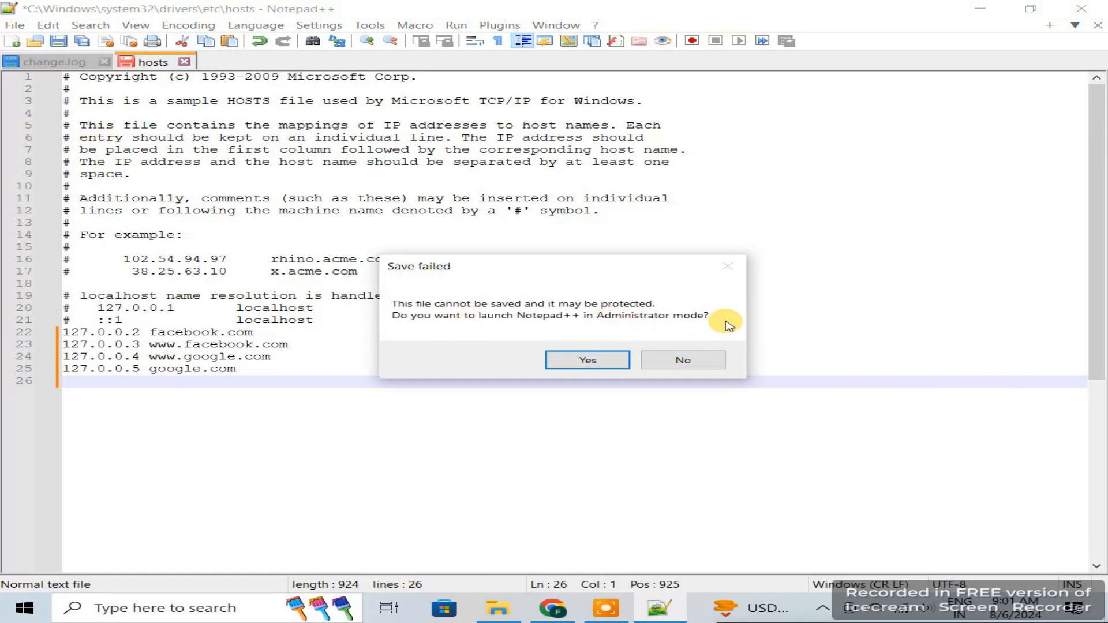
left_click(586, 359)
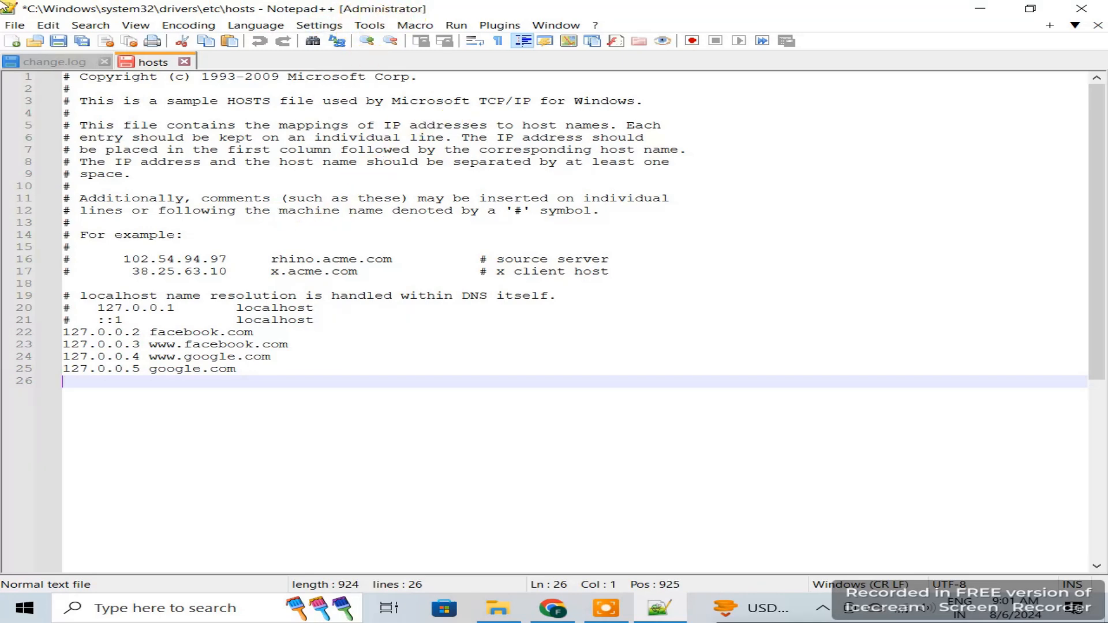
left_click(12, 29)
left_click(31, 131)
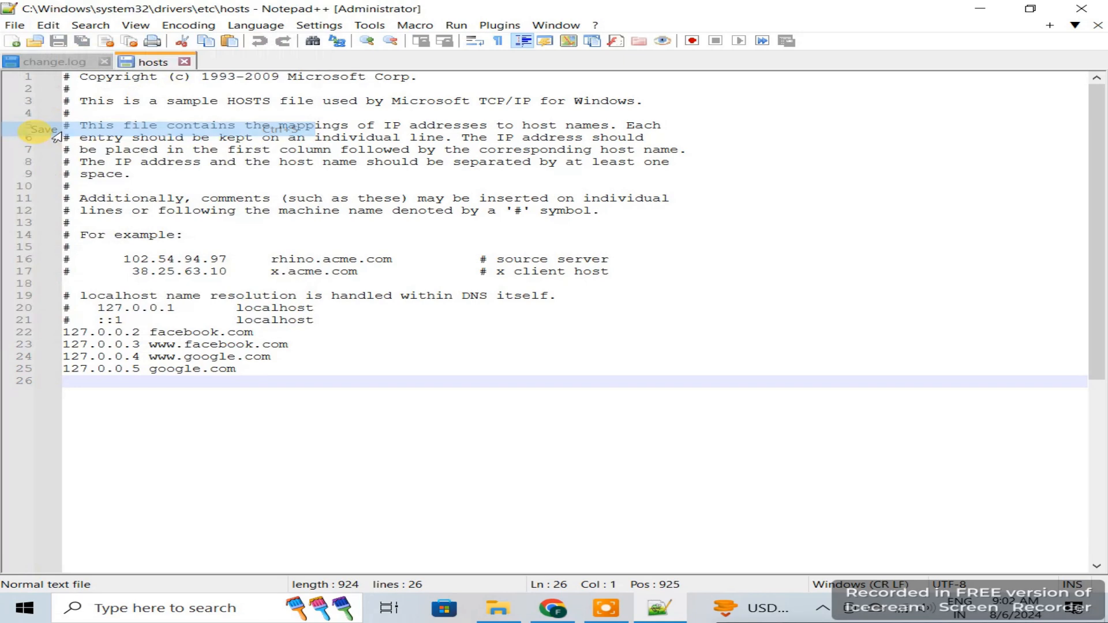
left_click(1080, 11)
left_click(1080, 10)
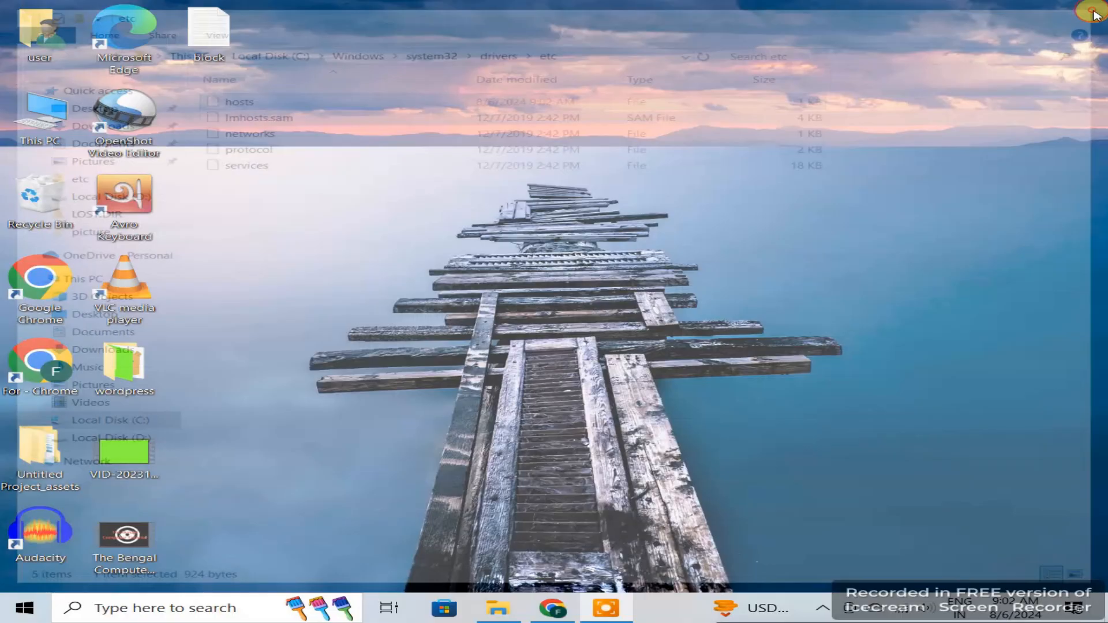
left_click(553, 608)
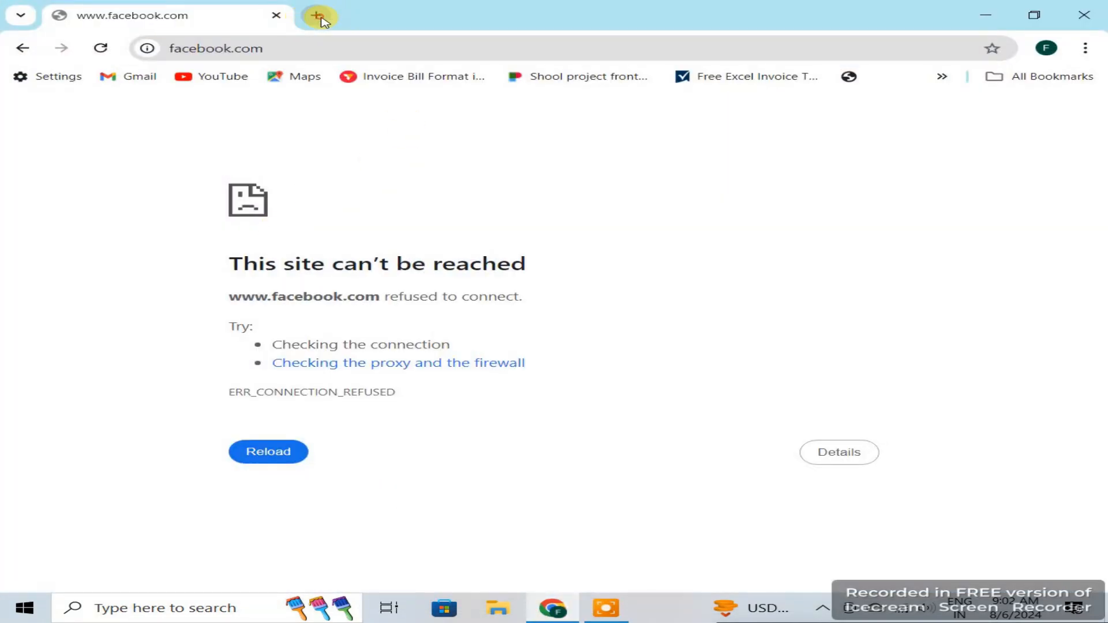
left_click(316, 15)
left_click(273, 15)
left_click(223, 49)
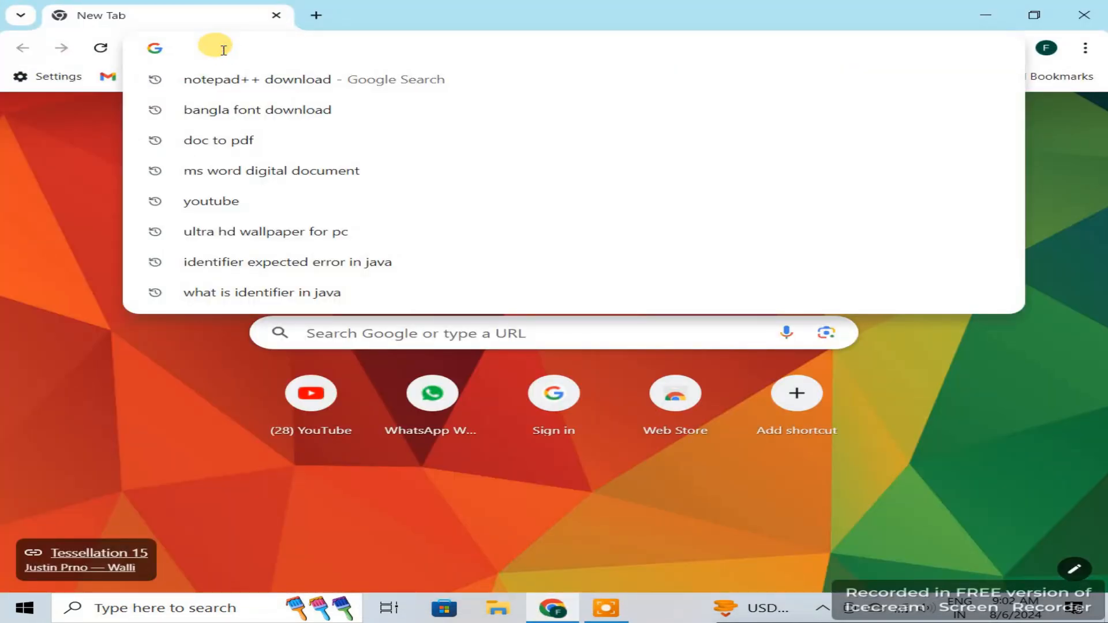
type("facebook.com")
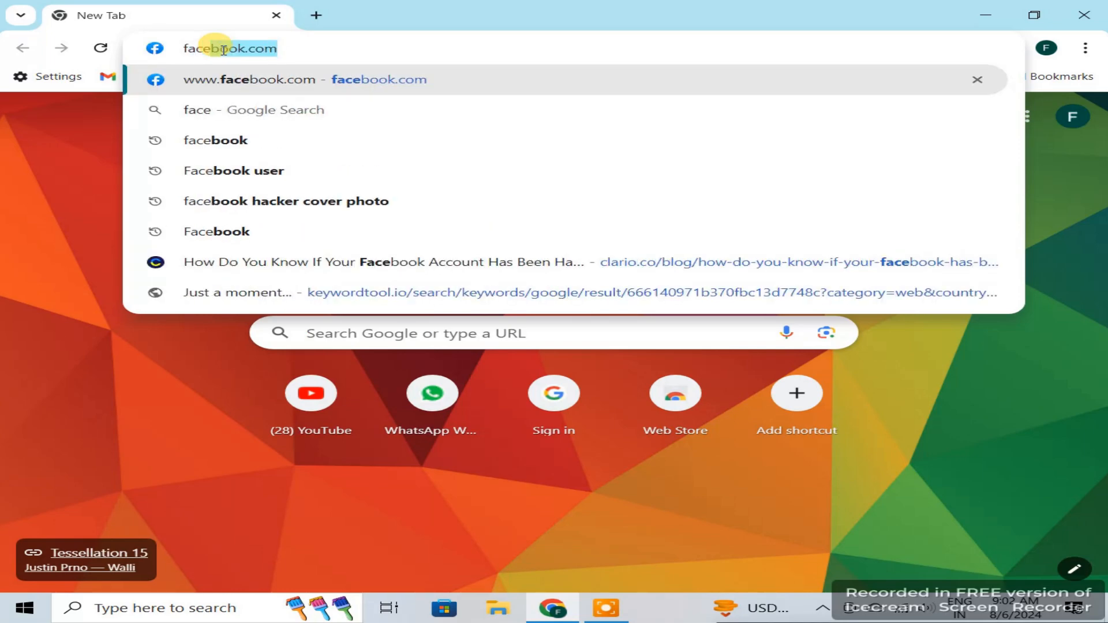
key("Return")
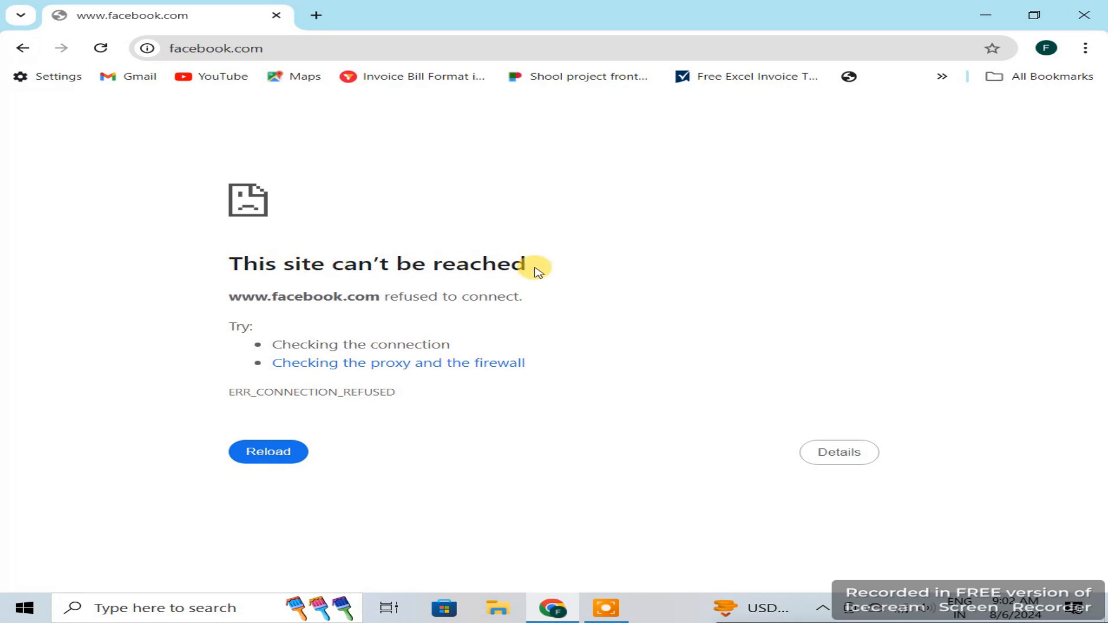
Step: Load google.com in a second browser tab to test its block
left_click(316, 17)
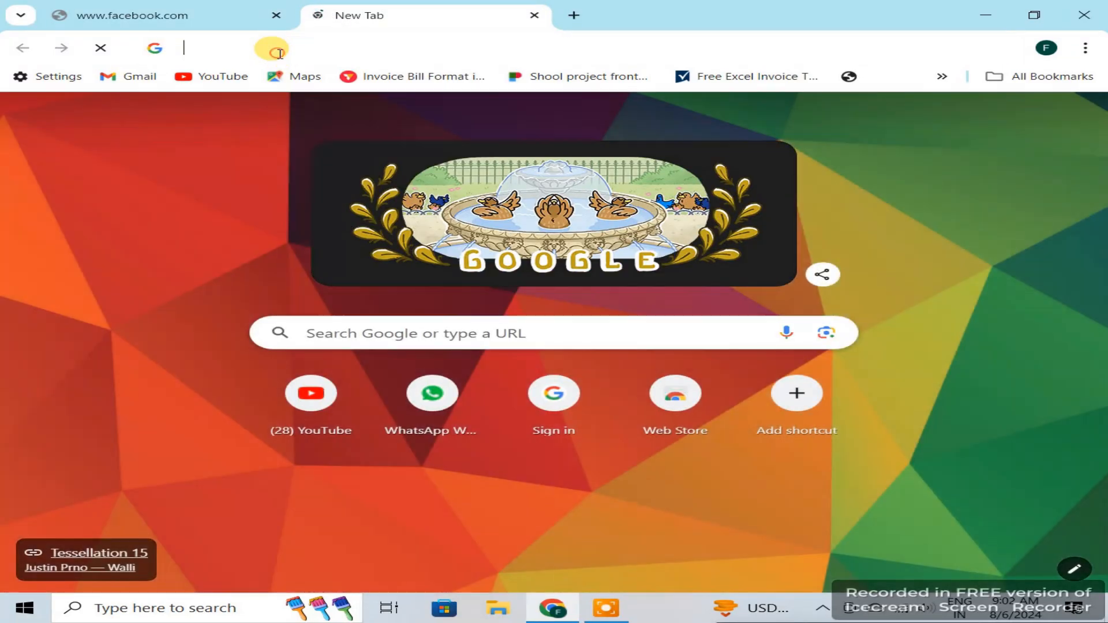
left_click(279, 51)
type("google.com")
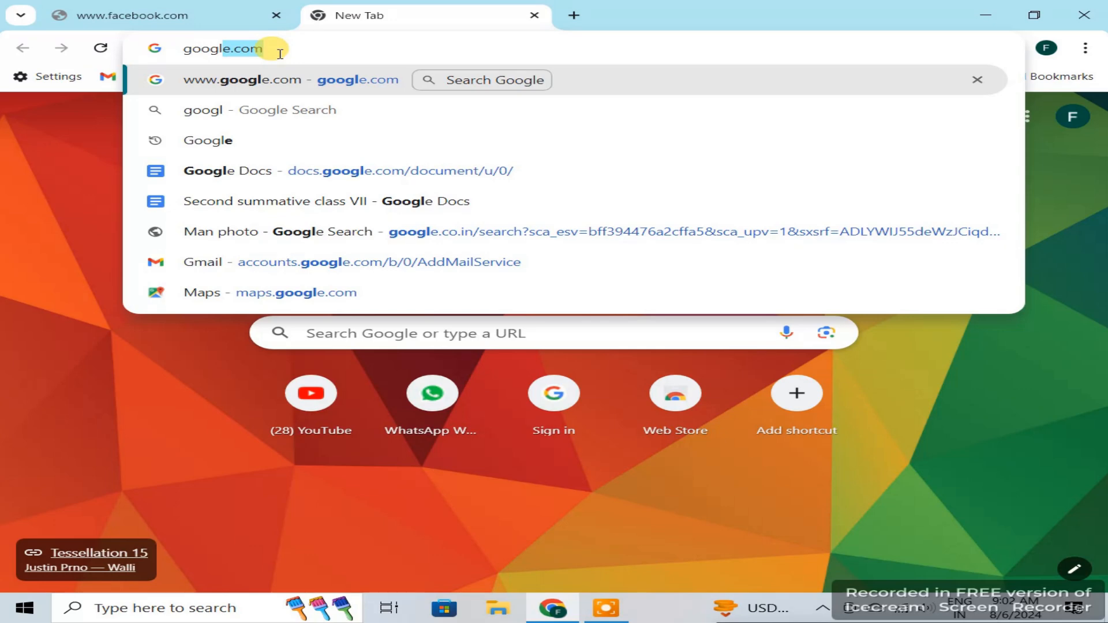
left_click(280, 53)
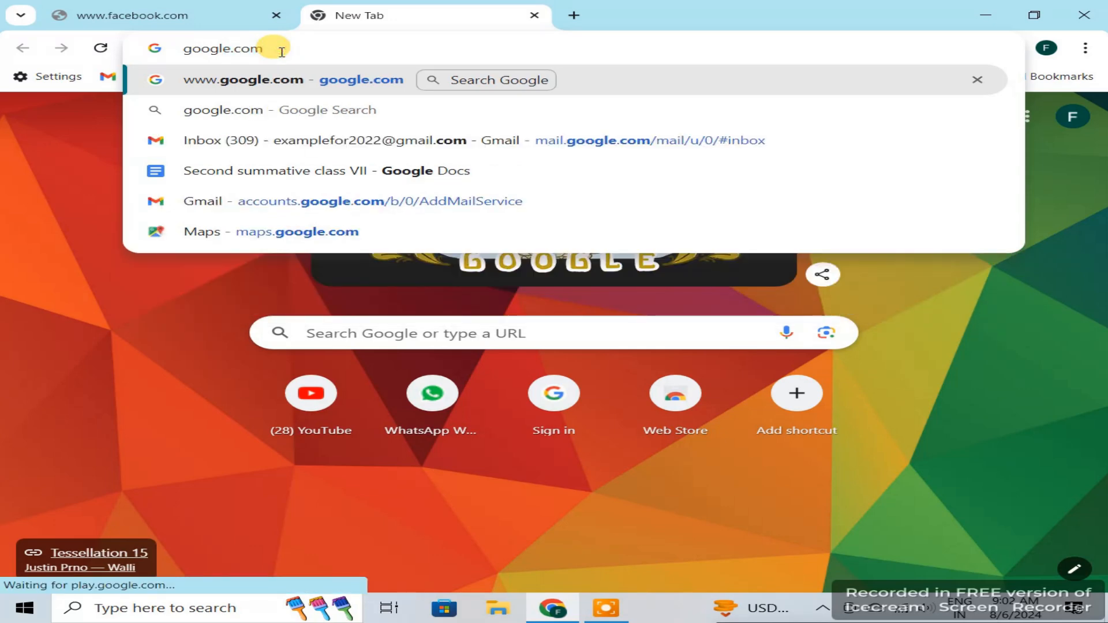
key("Return")
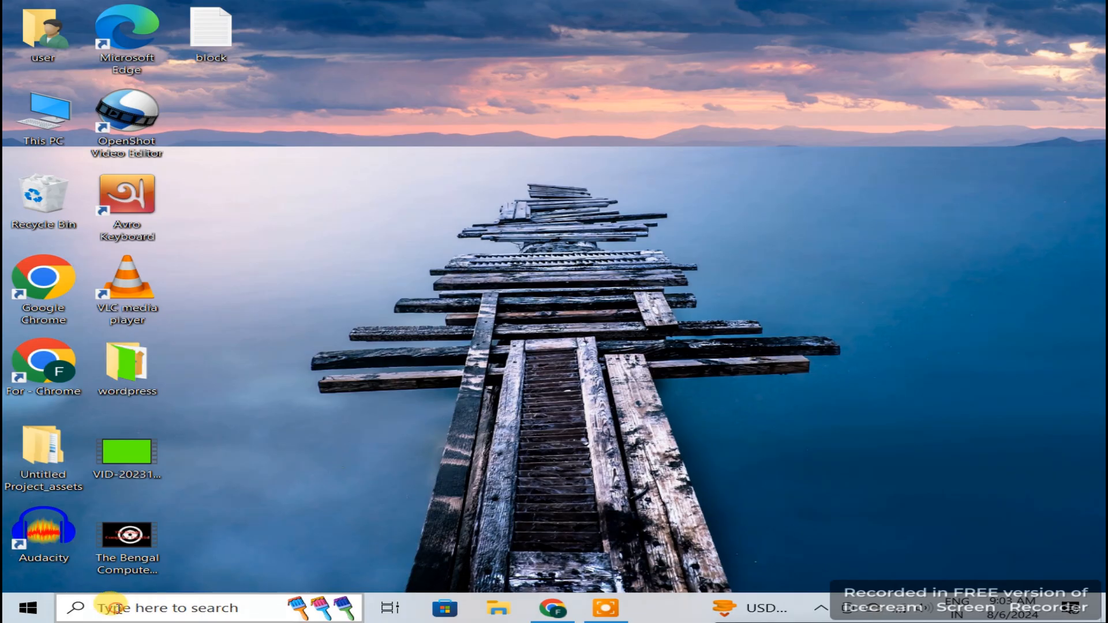
Step: Open the folder %windir%\system32\drivers\etc through the Run dialog
left_click(114, 609)
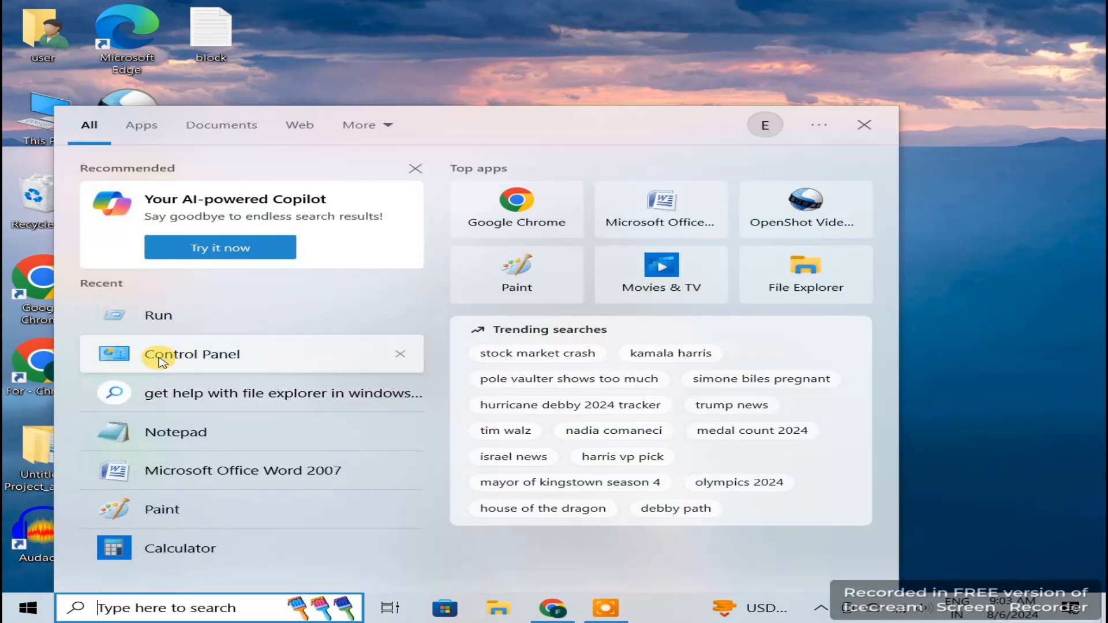
left_click(169, 316)
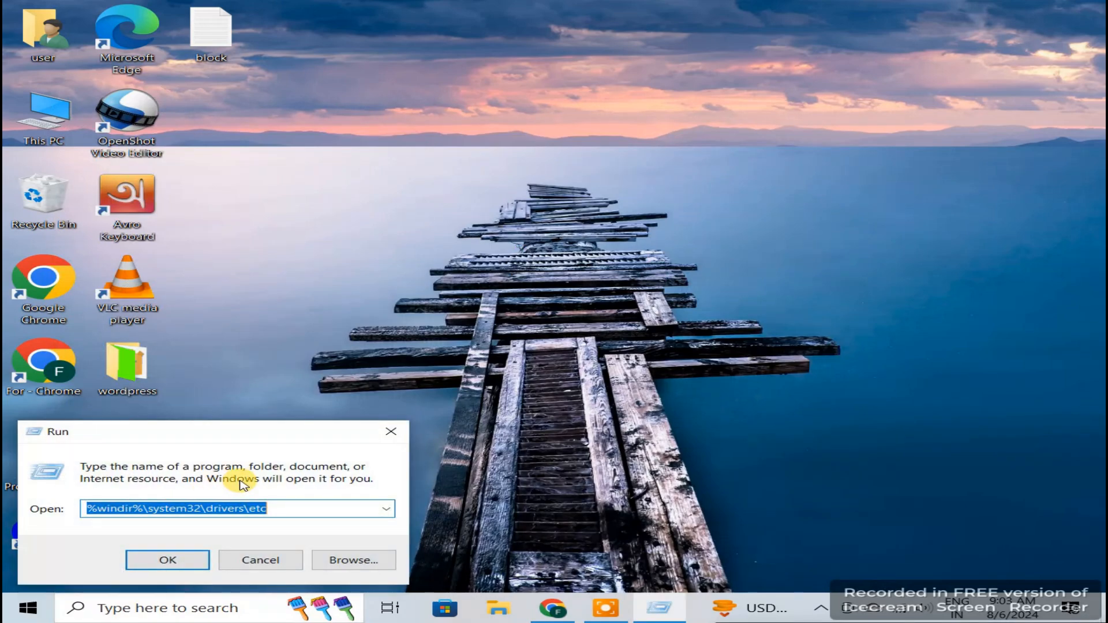
left_click(283, 508)
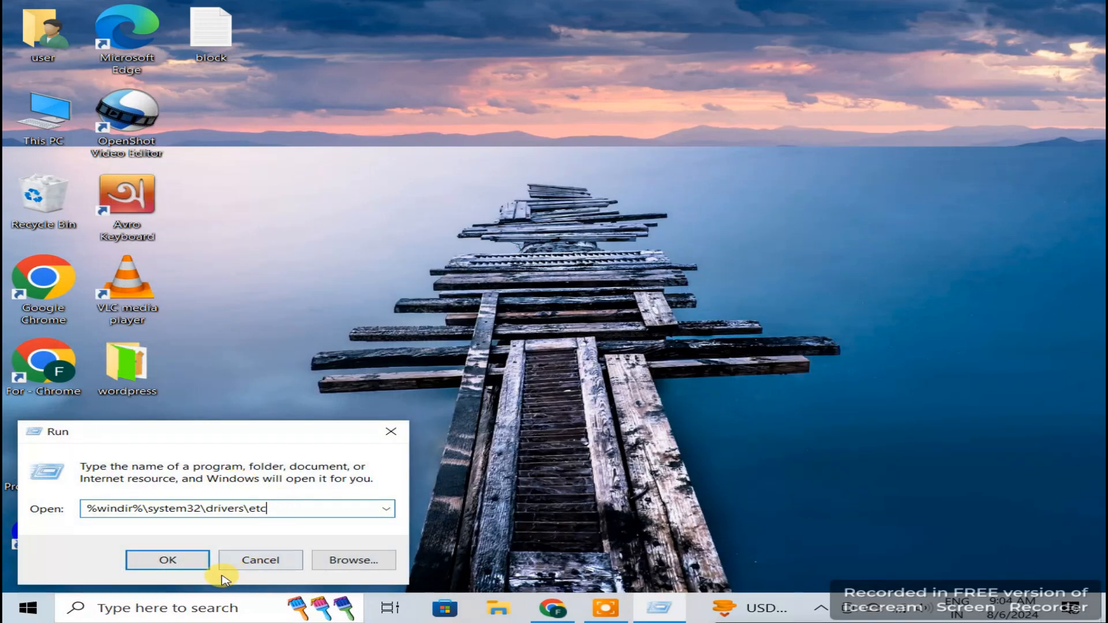
left_click(185, 560)
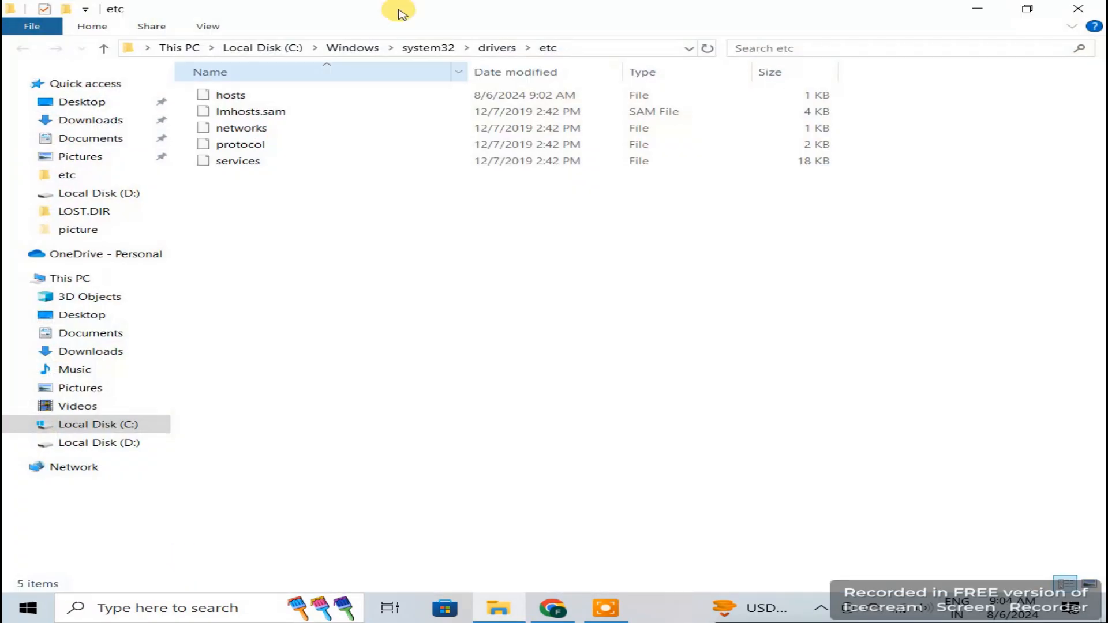
Step: Open the hosts file in Notepad++ and delete the four loopback entries for facebook.com and google.com at the end
left_click(292, 98)
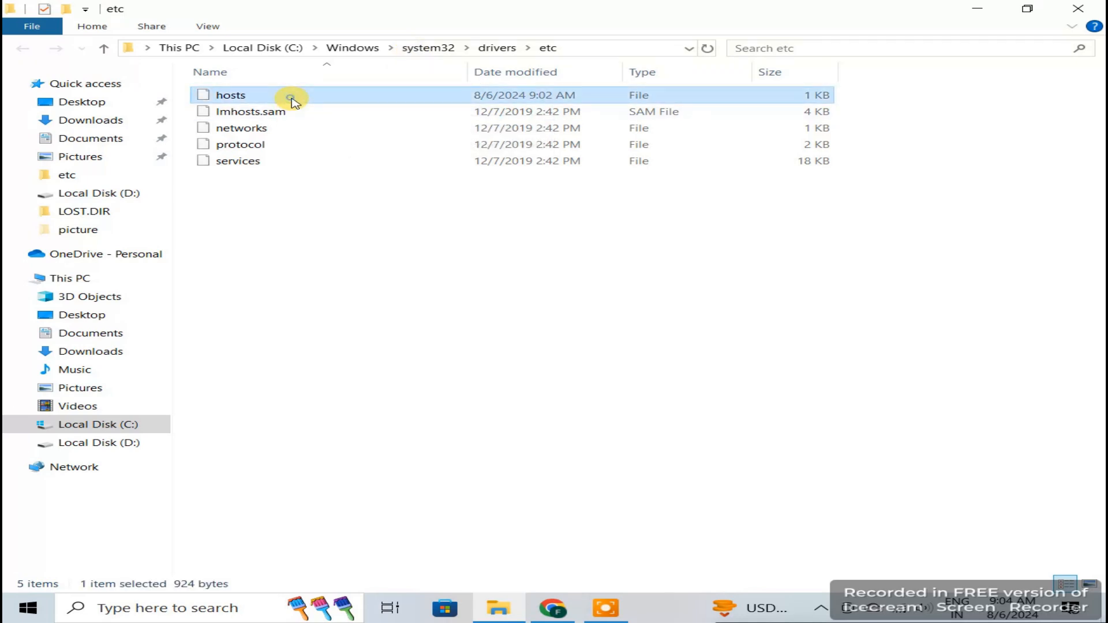
right_click(291, 99)
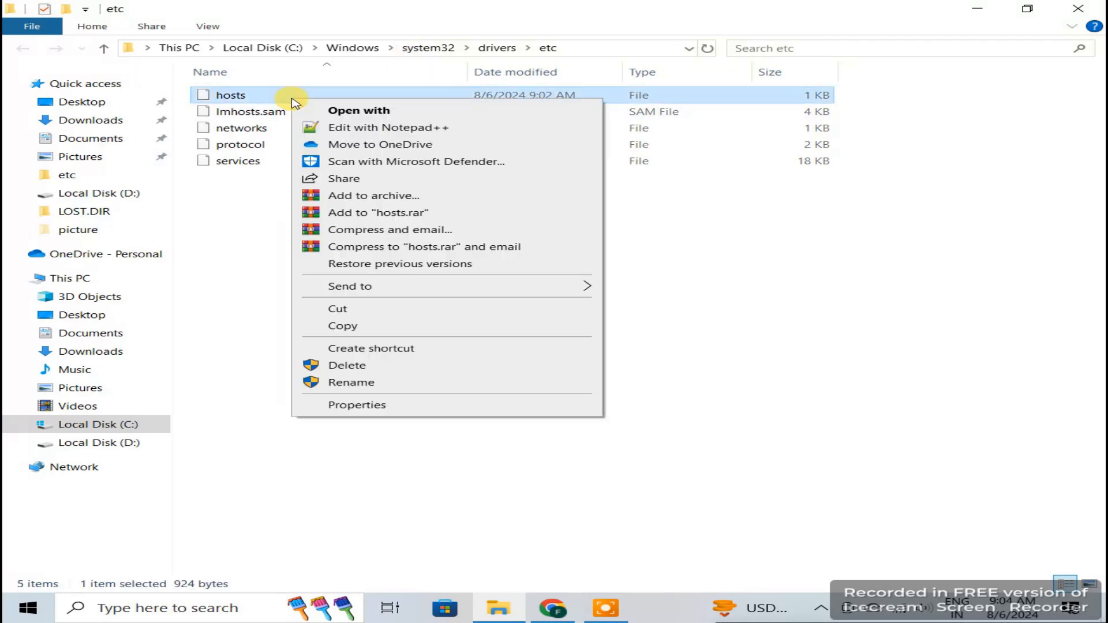
left_click(342, 133)
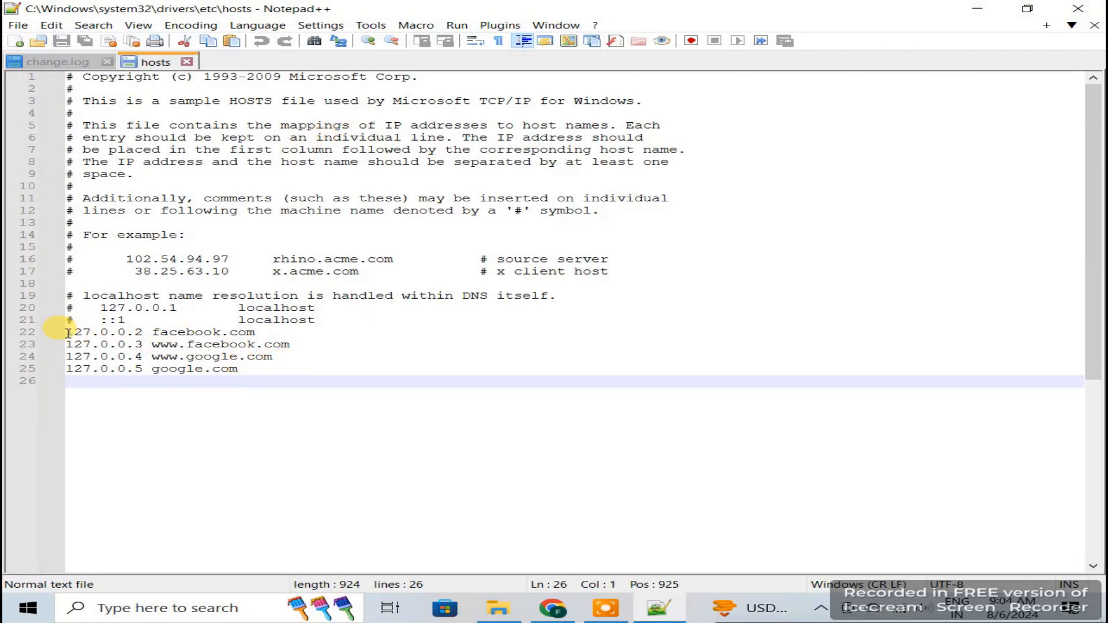
left_click_drag(68, 333, 309, 375)
key("Delete")
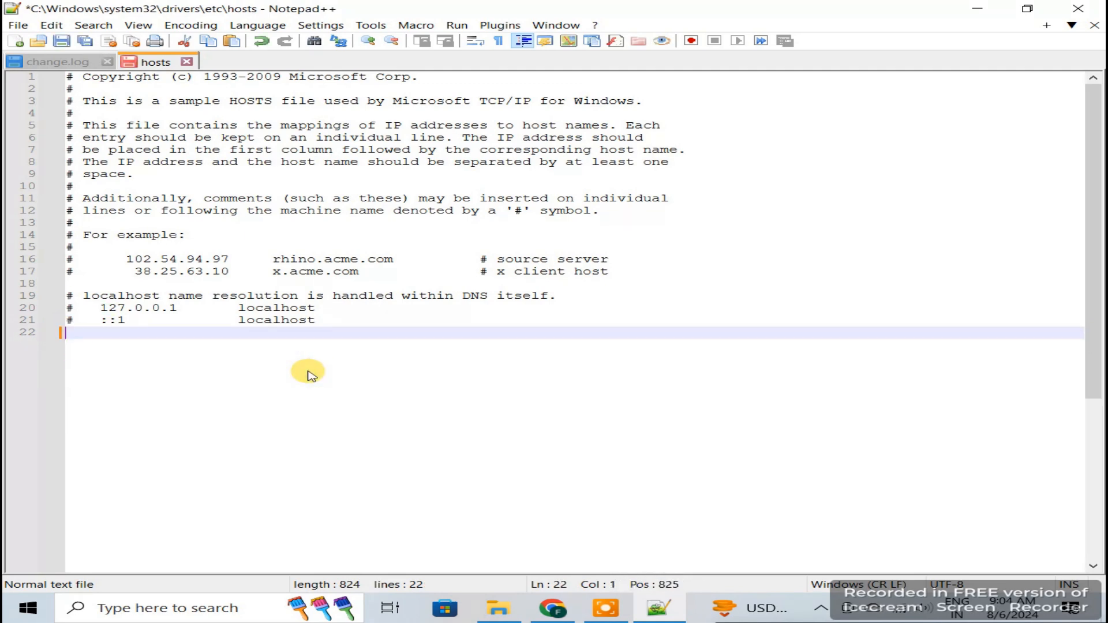
Step: Save the edited hosts file by relaunching Notepad++ in Administrator mode, and close Notepad++ and the etc folder window
left_click(19, 26)
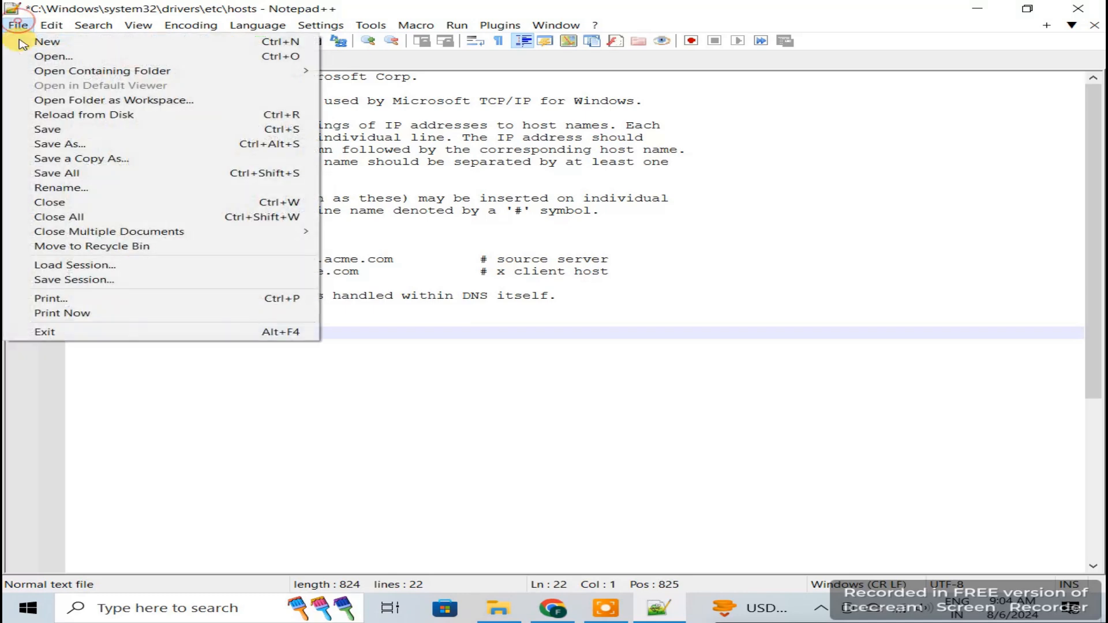
left_click(56, 131)
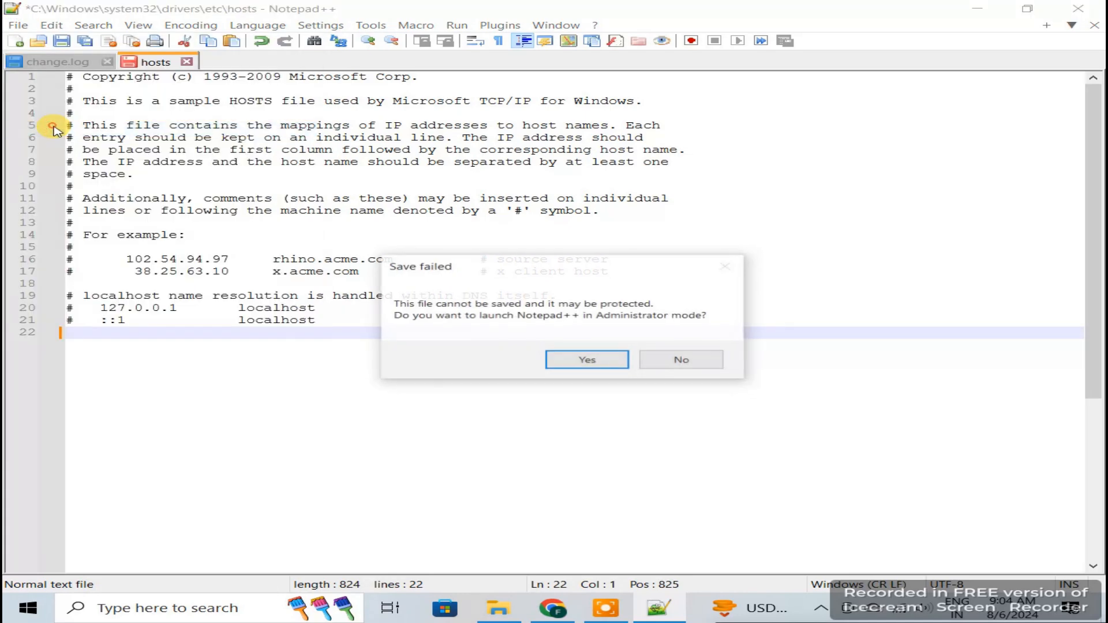
left_click(591, 362)
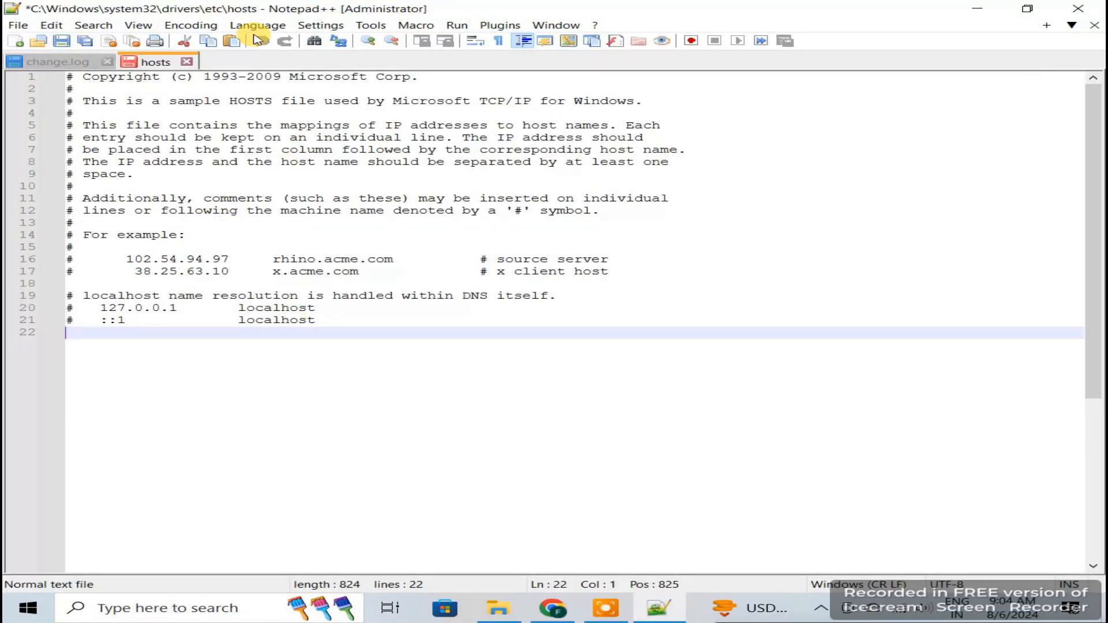
left_click(18, 25)
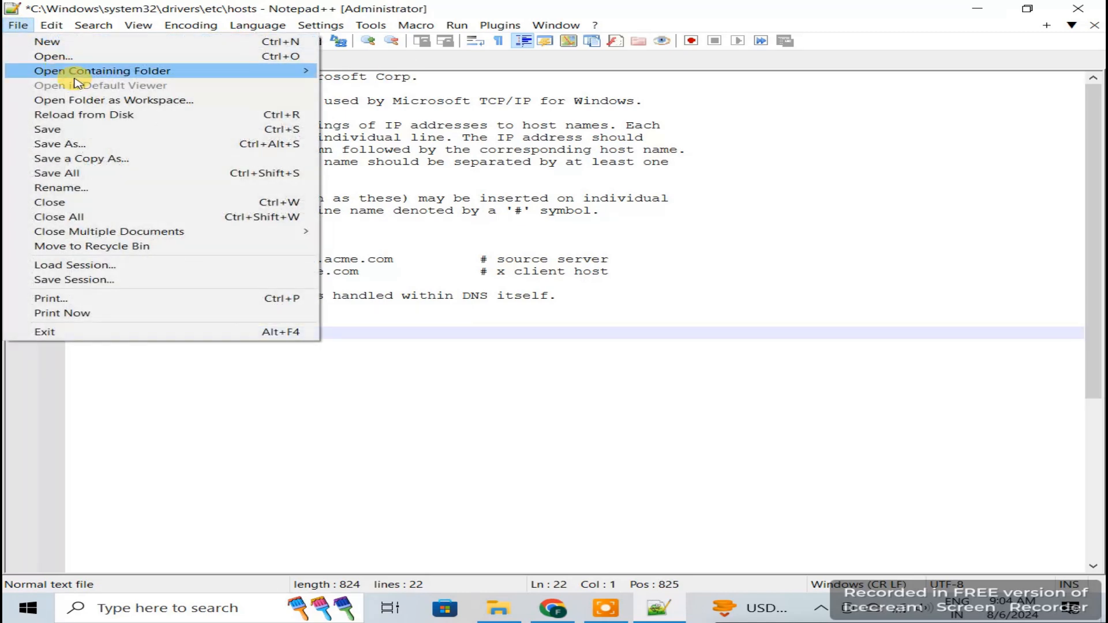
left_click(80, 129)
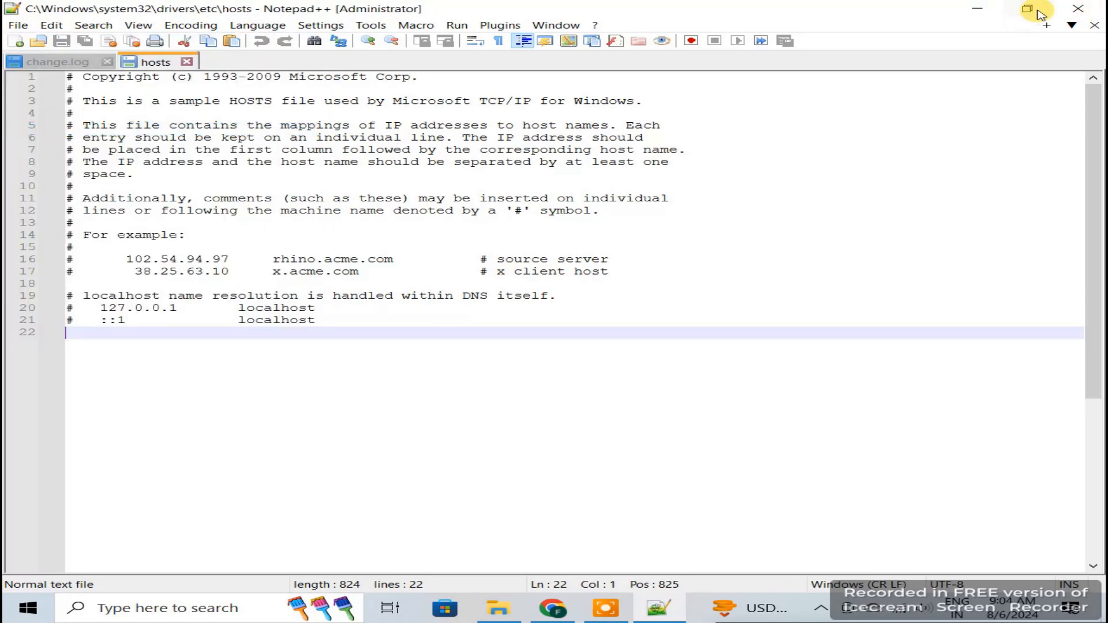
left_click(1083, 8)
left_click(1069, 8)
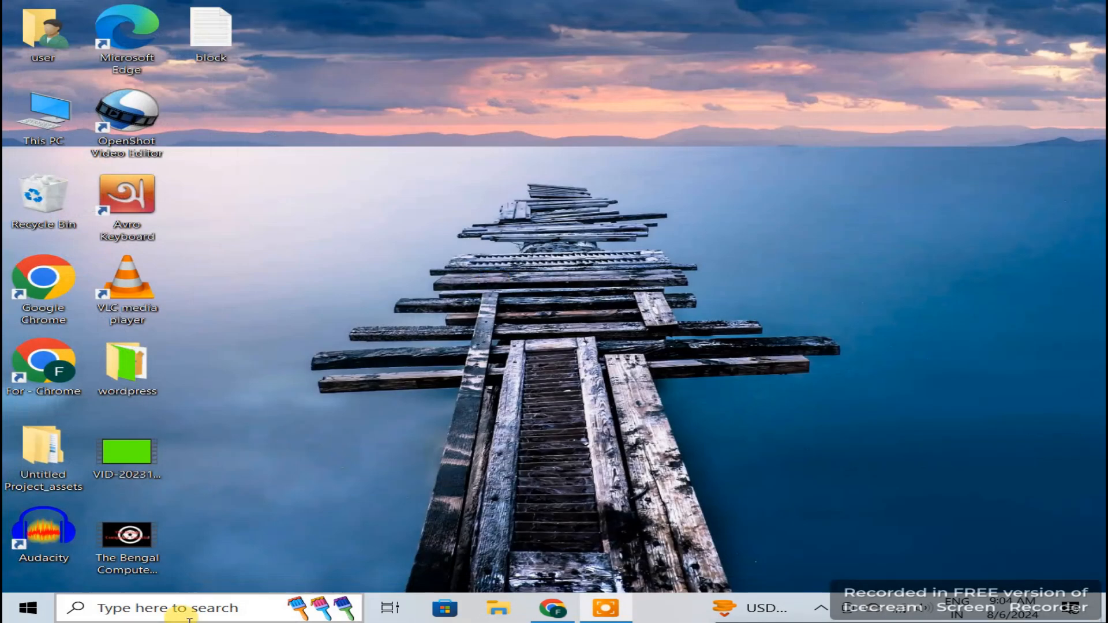
left_click(553, 607)
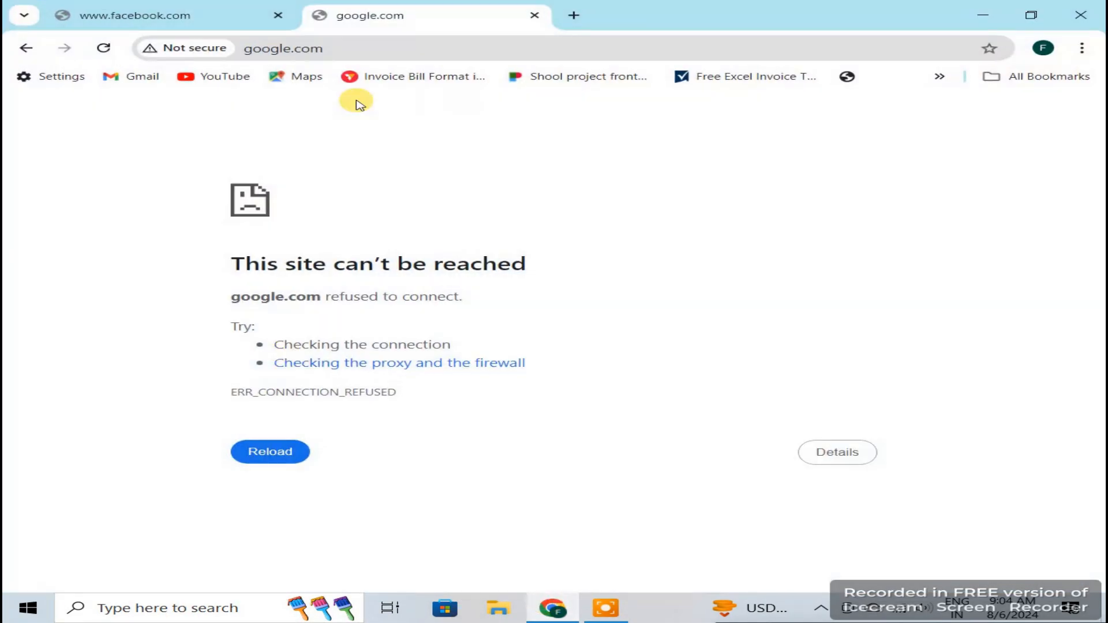
left_click(531, 14)
left_click(278, 15)
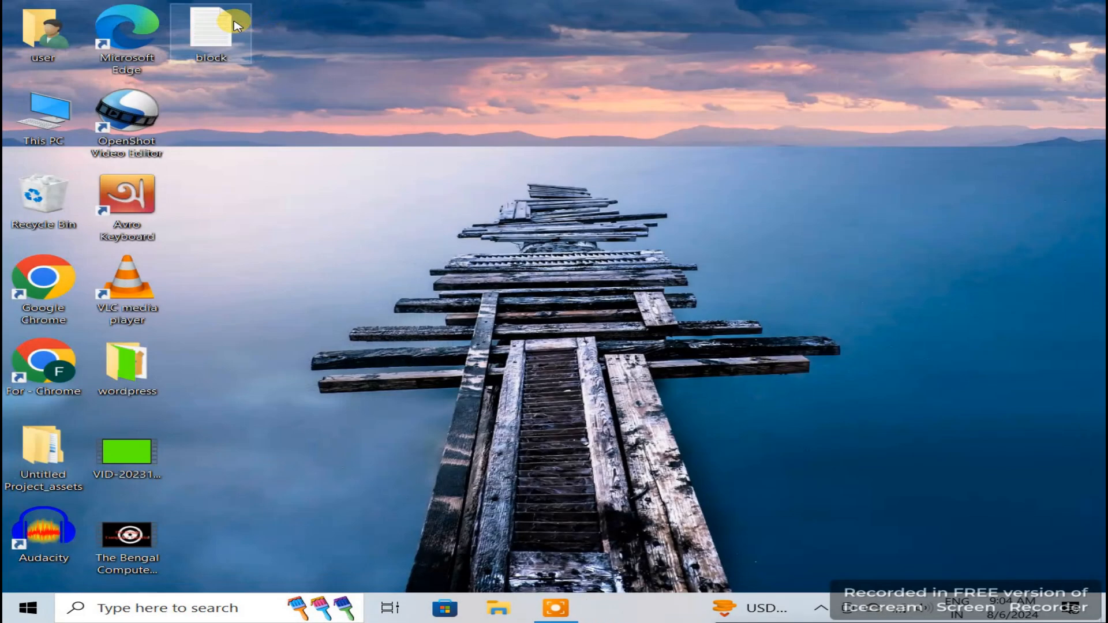
Step: Reopen Chrome from the desktop and load facebook.com to test access without the block
double_click(44, 381)
left_click(237, 51)
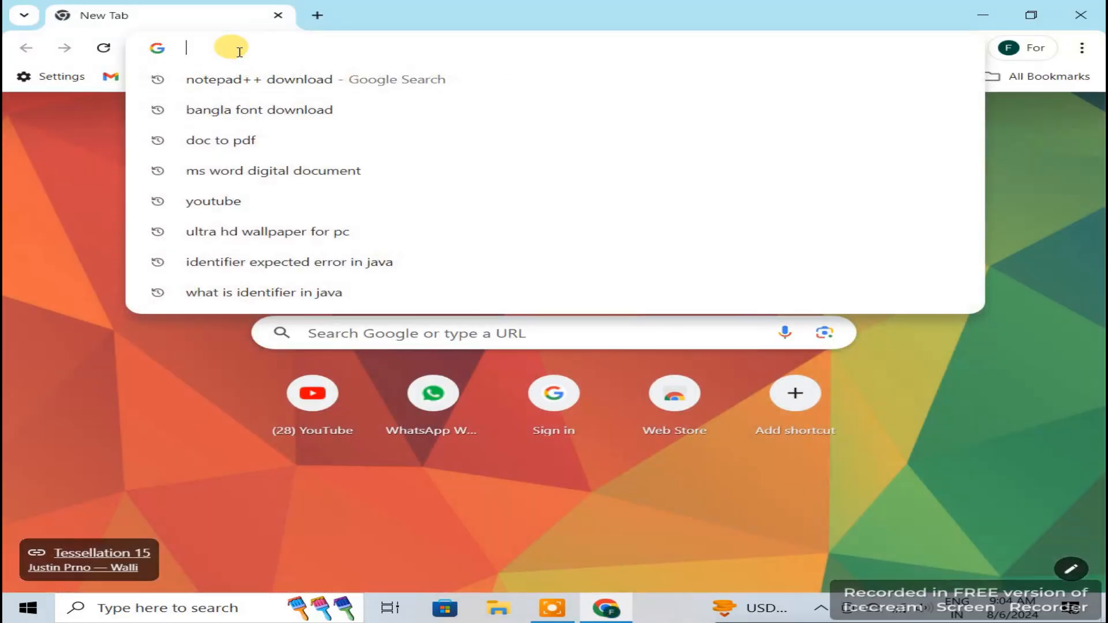
type("fac")
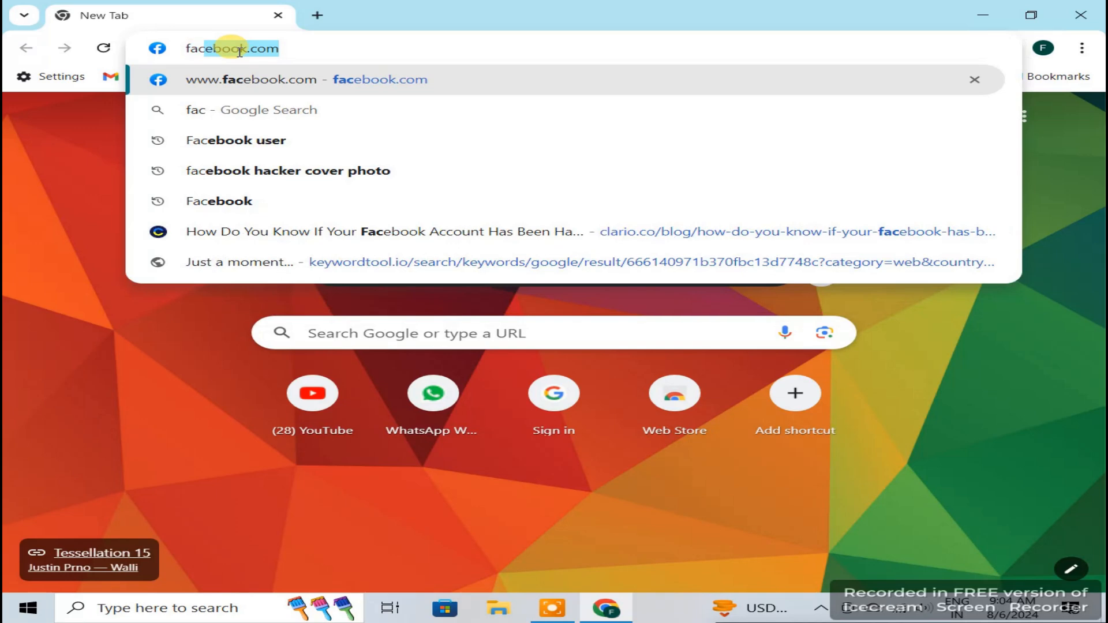
type("ebook.com")
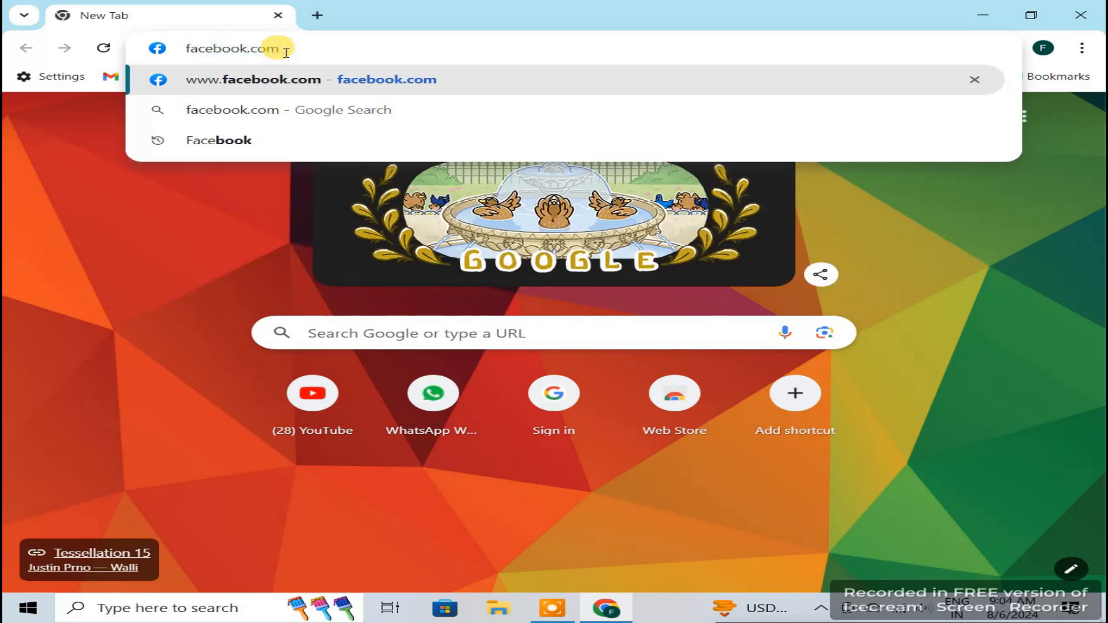
key("Return")
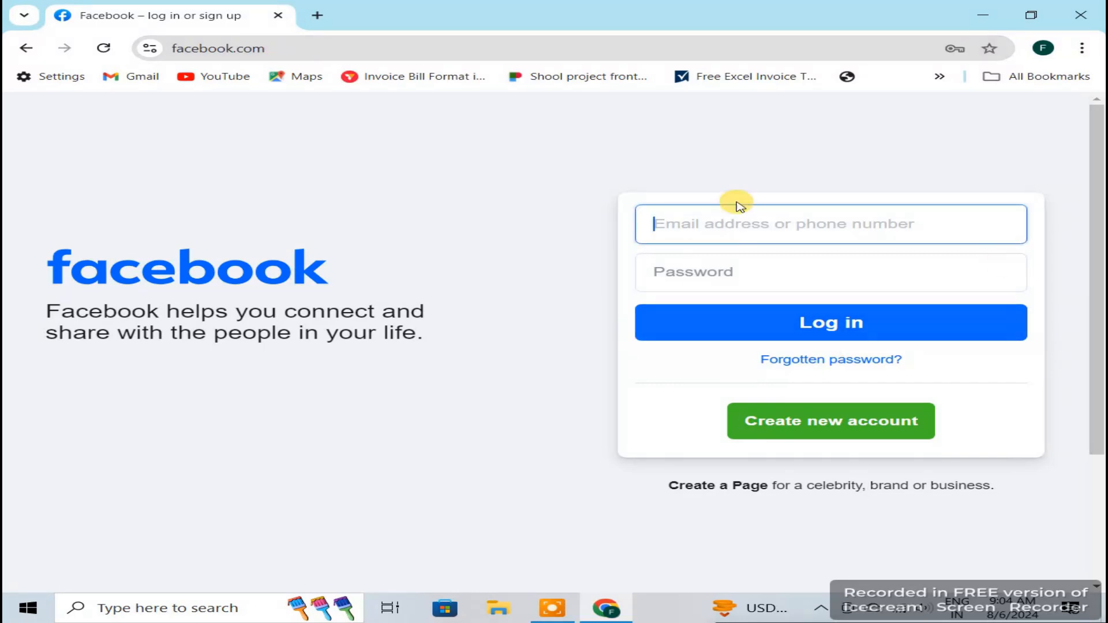
Step: Load google.com in a new browser tab to test access without the block
left_click(318, 17)
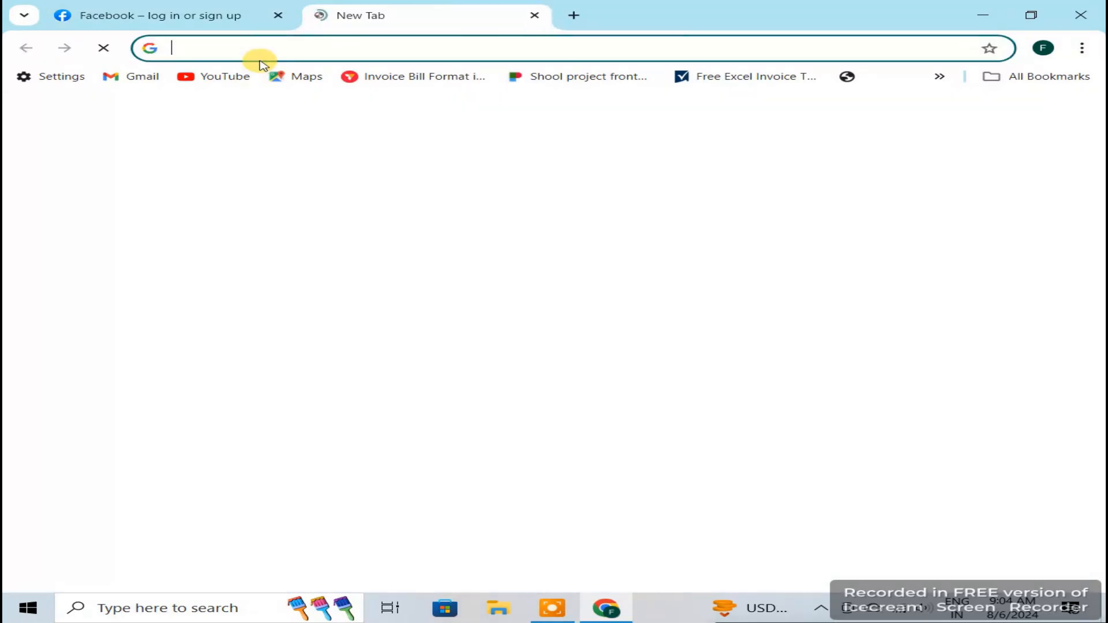
type("google.com")
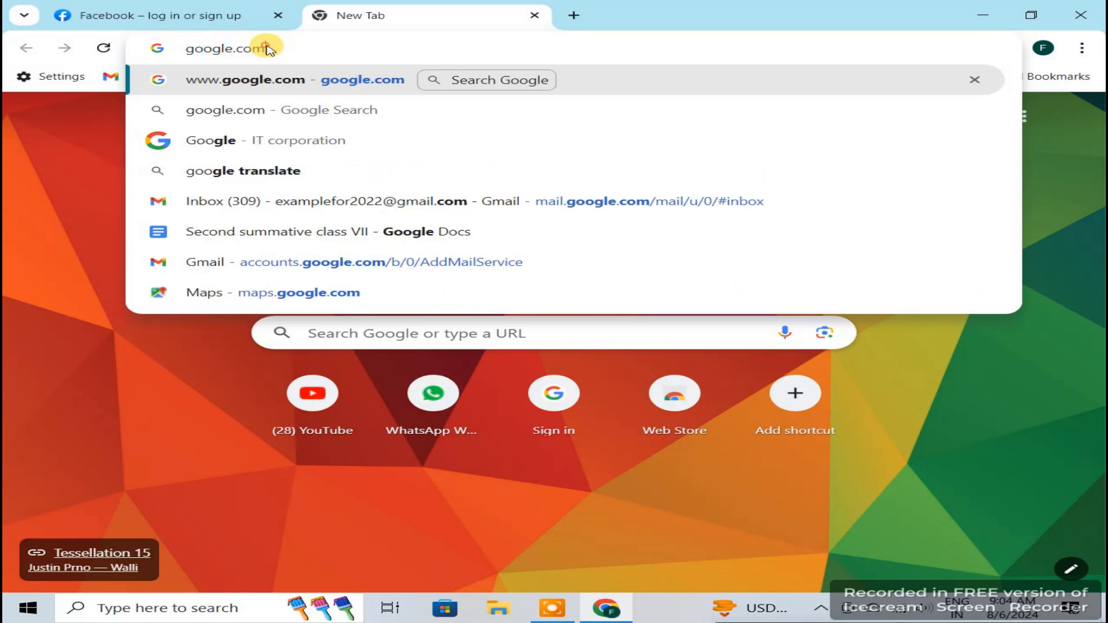
key("Return")
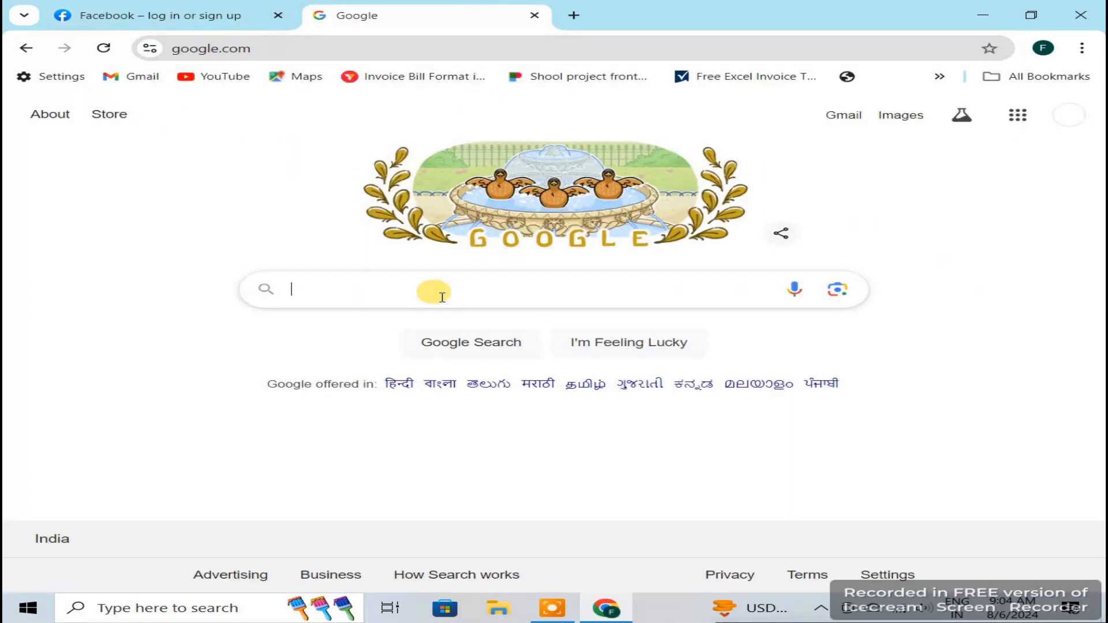